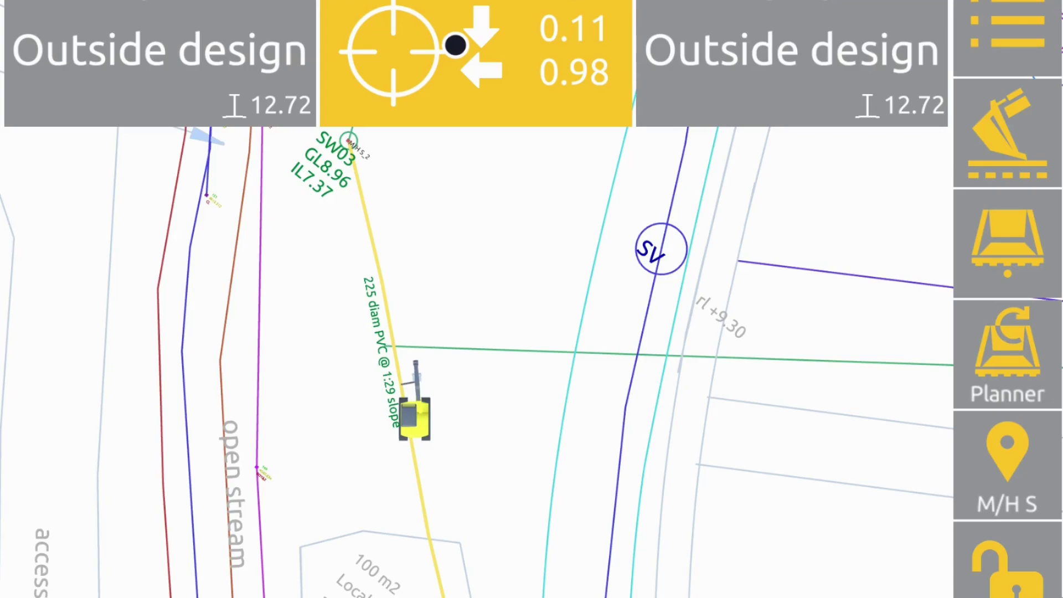
# Start a new job of type Slope, defined by 2 points
pyautogui.click(1013, 26)
pyautogui.click(883, 408)
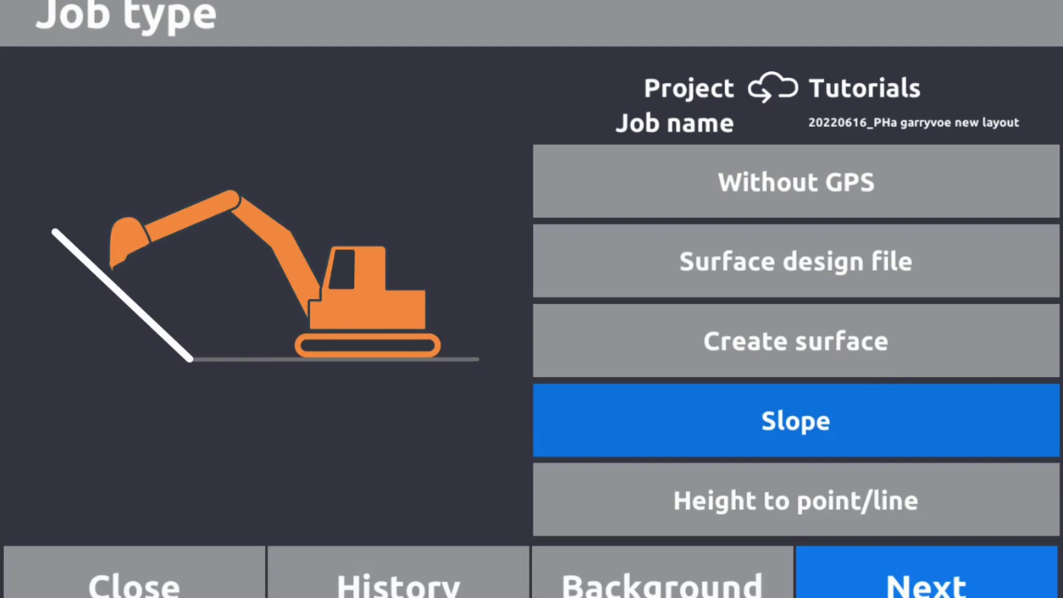
pyautogui.click(936, 577)
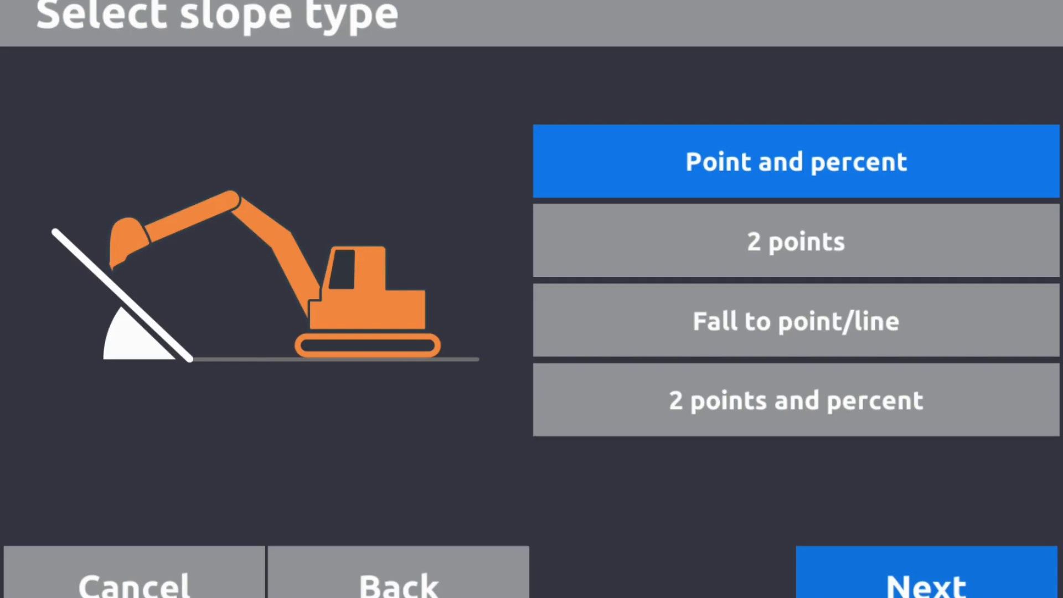
pyautogui.click(876, 236)
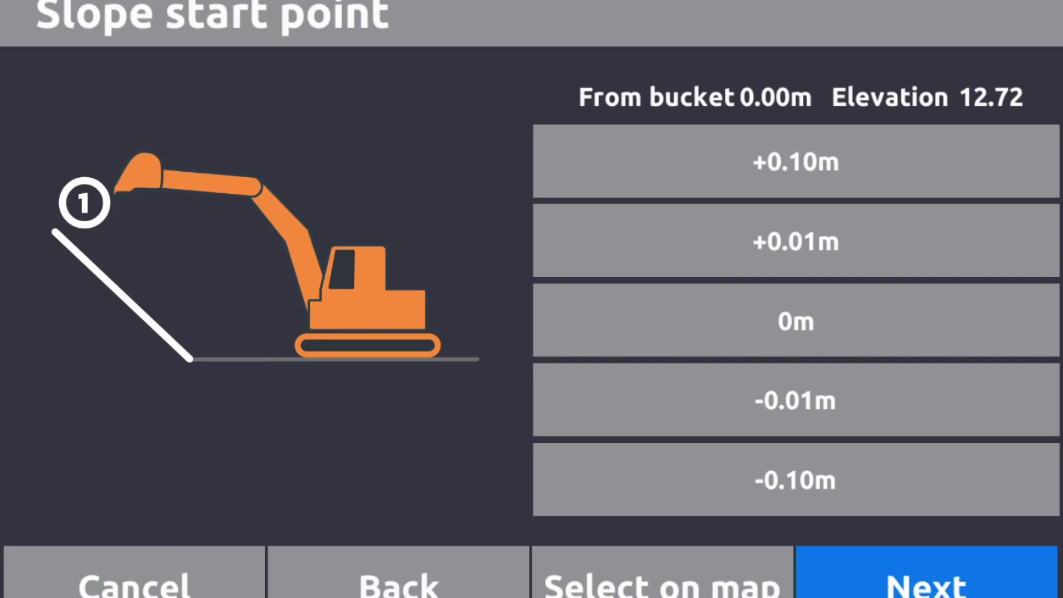
# Pick manhole M/H S_3 on the map as the slope start point
pyautogui.click(705, 587)
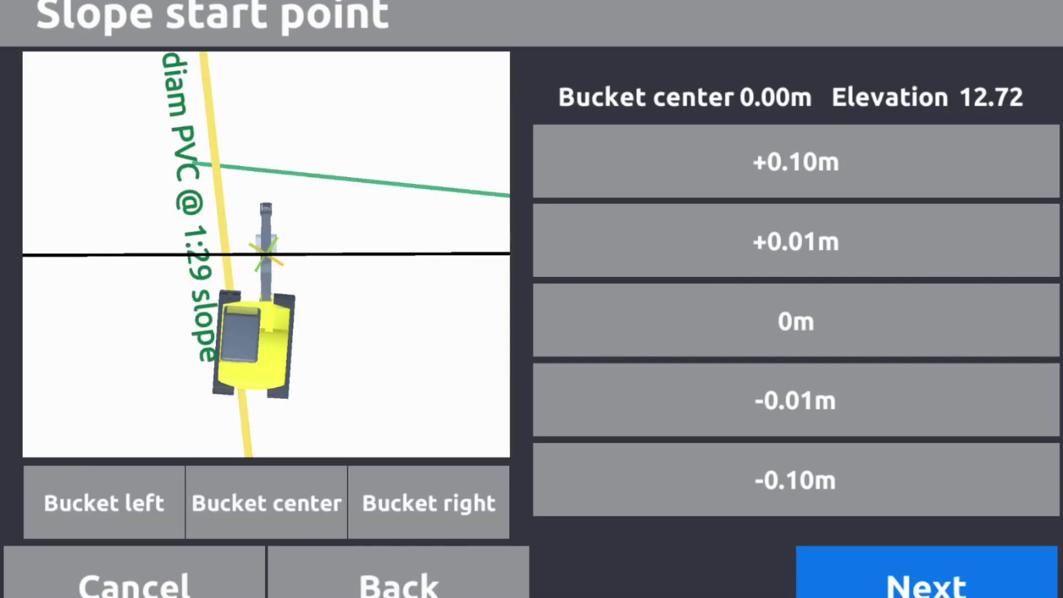
pyautogui.scroll(-5, 345, 231)
pyautogui.moveTo(341, 191); pyautogui.dragTo(300, 56)
pyautogui.moveTo(339, 296); pyautogui.dragTo(352, 248)
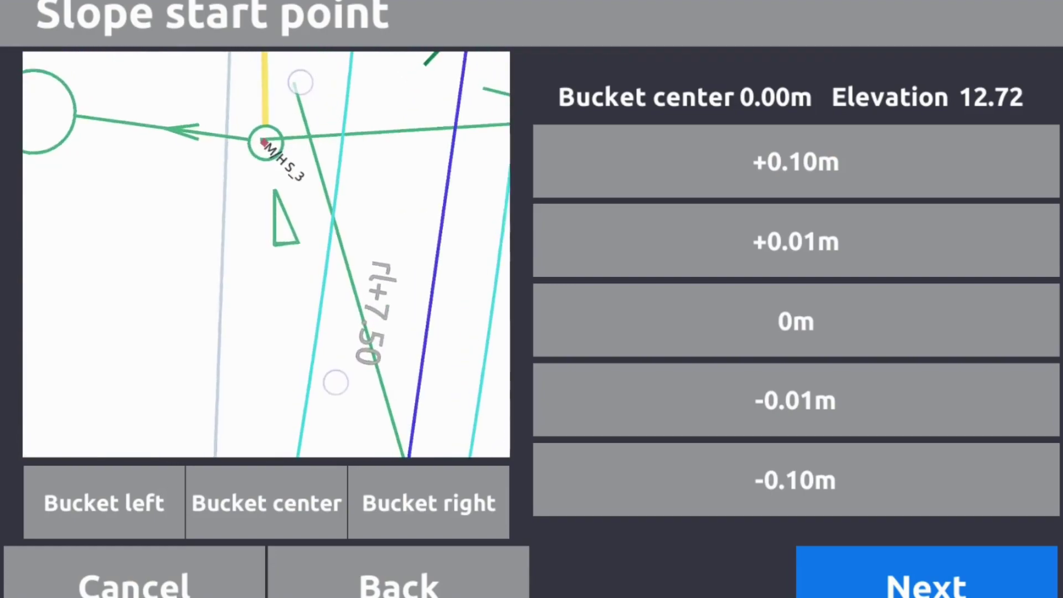
pyautogui.click(264, 125)
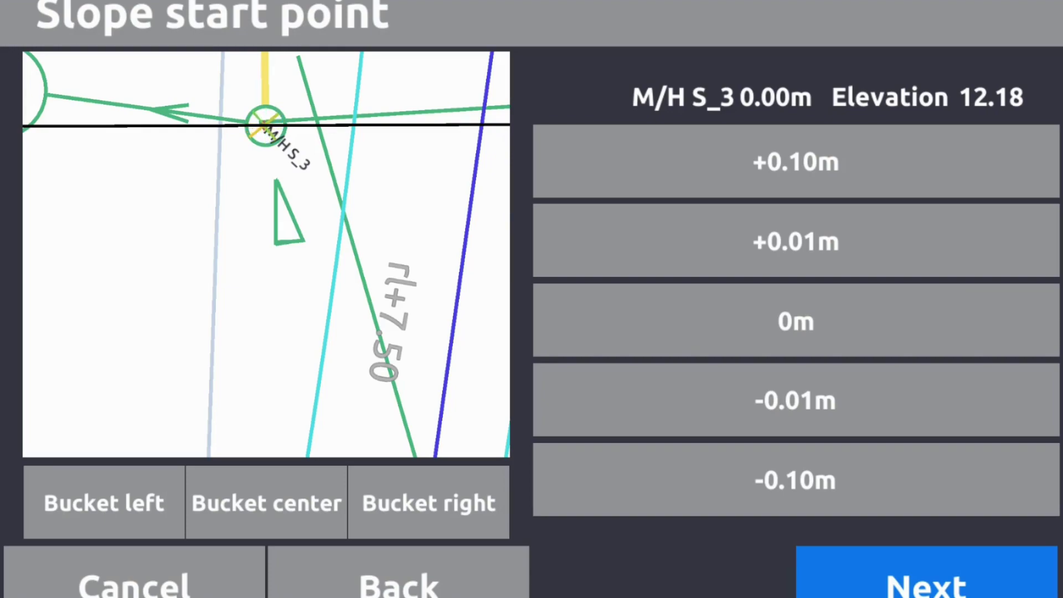
# Lower the slope start point by 1.00 m to elevation 11.18 and accept it
pyautogui.click(840, 476)
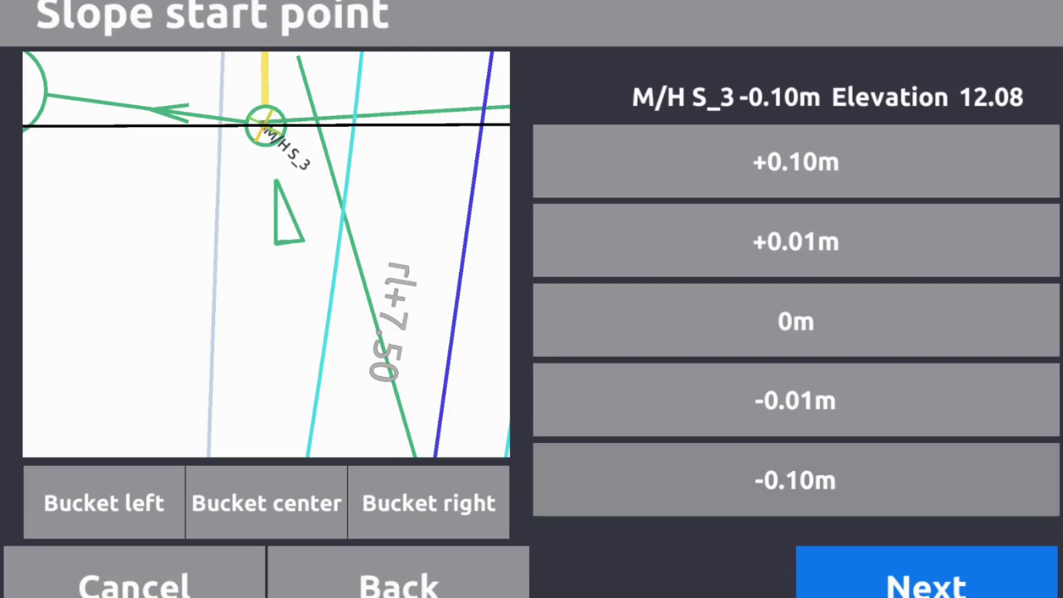
pyautogui.click(830, 483)
pyautogui.click(796, 480)
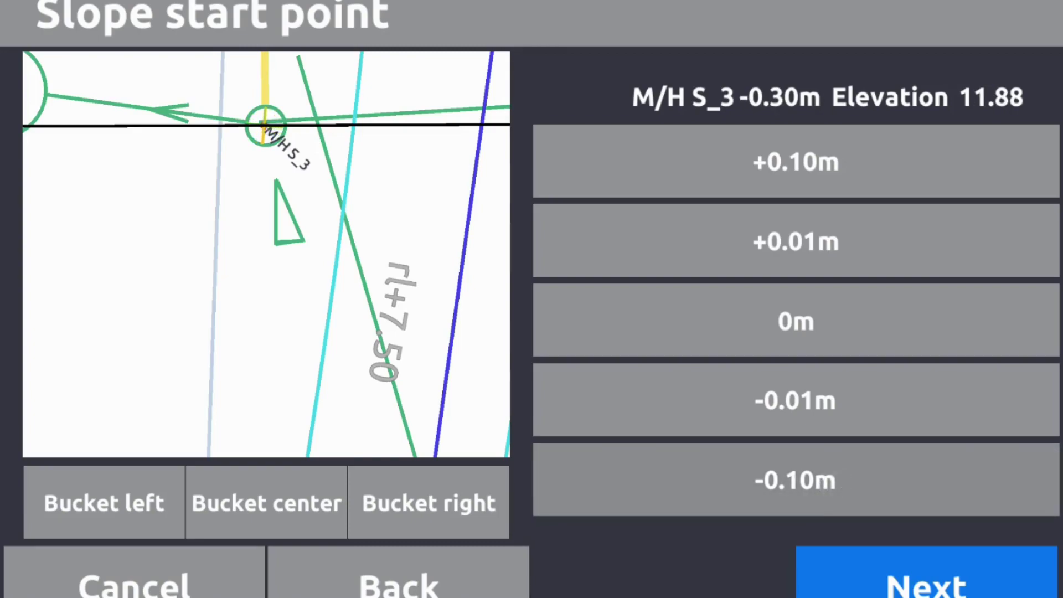
pyautogui.click(836, 477)
pyautogui.click(836, 476)
pyautogui.click(835, 477)
pyautogui.click(835, 476)
pyautogui.click(832, 475)
pyautogui.click(834, 474)
pyautogui.click(844, 481)
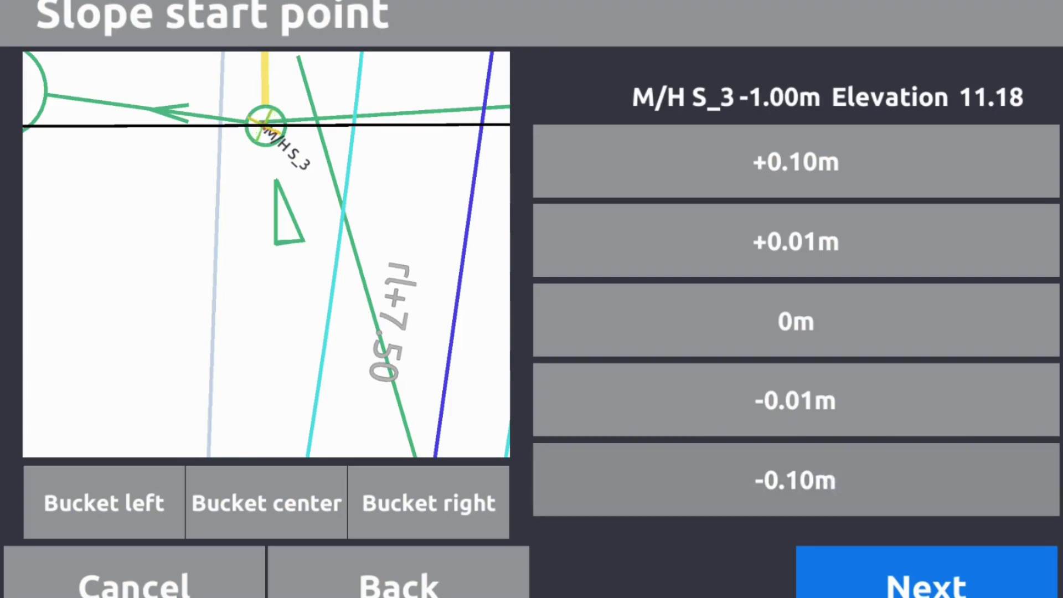
pyautogui.click(926, 576)
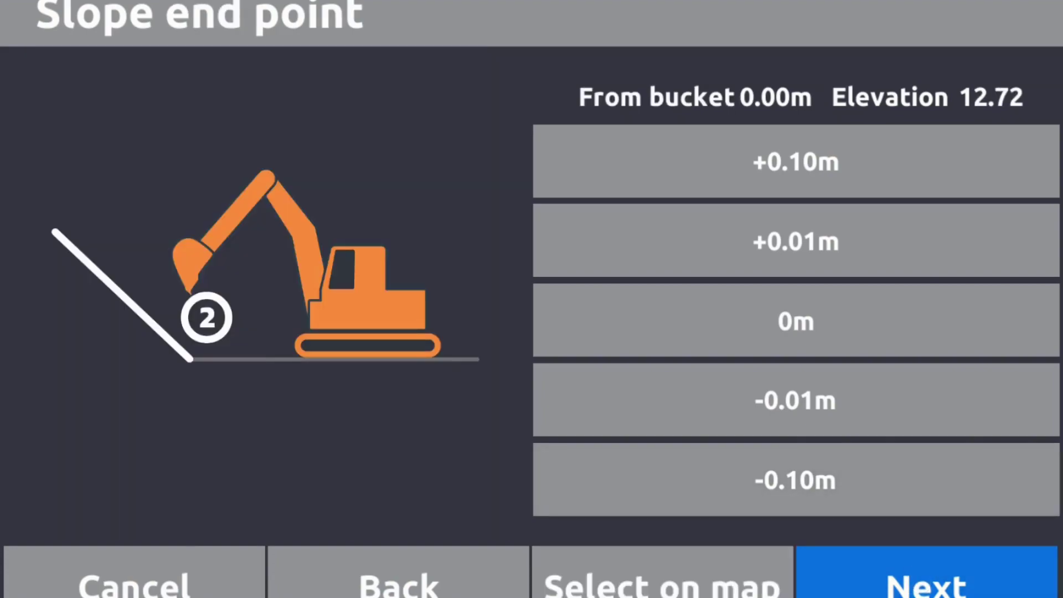
# Pick manhole M/H S_2 on the map as the slope end point
pyautogui.click(662, 576)
pyautogui.scroll(-3, 375, 255)
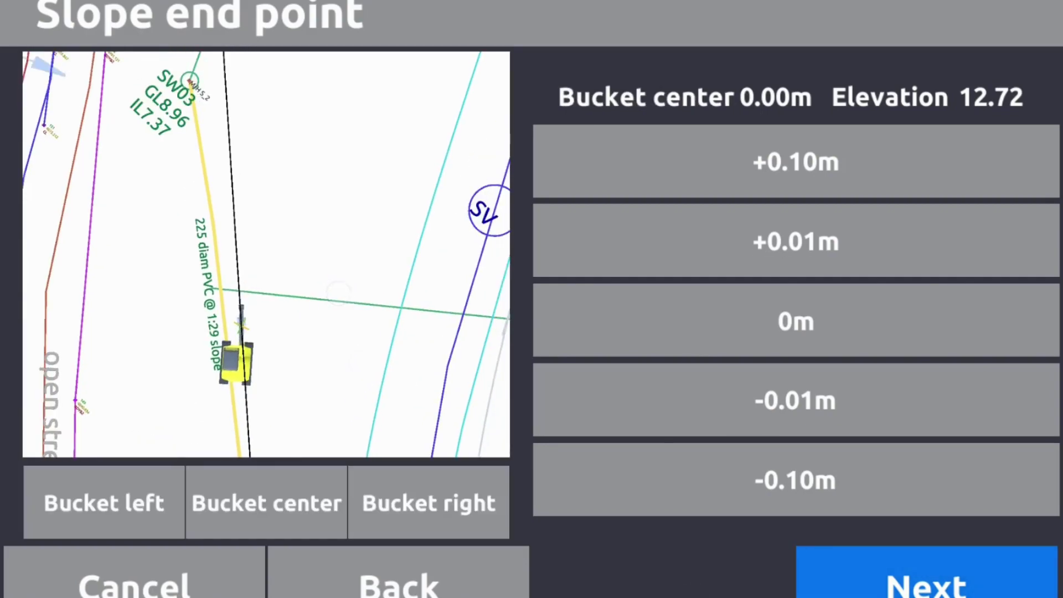
pyautogui.scroll(-2, 360, 260)
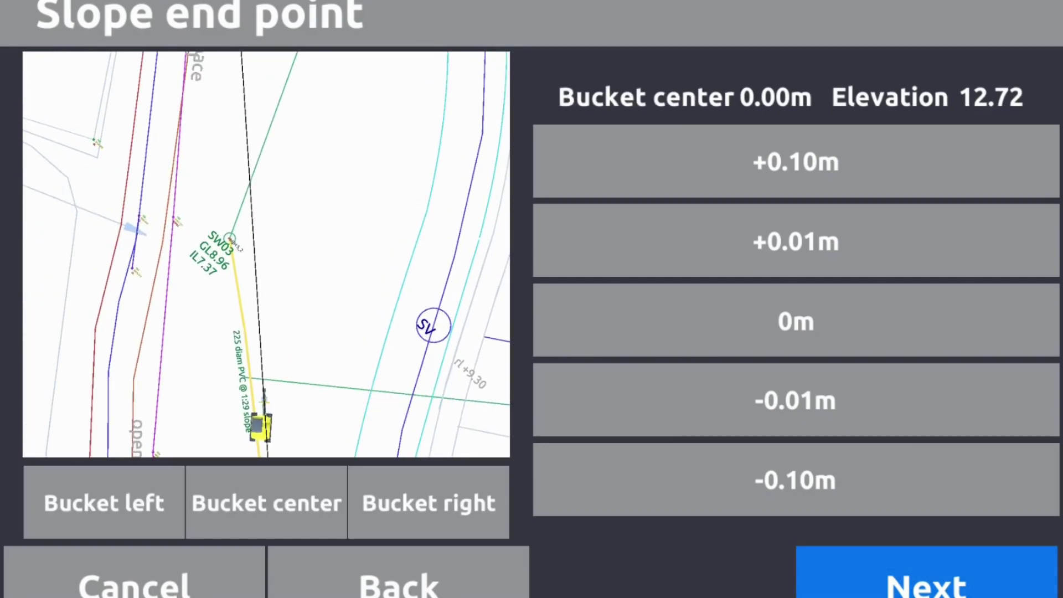
pyautogui.click(232, 241)
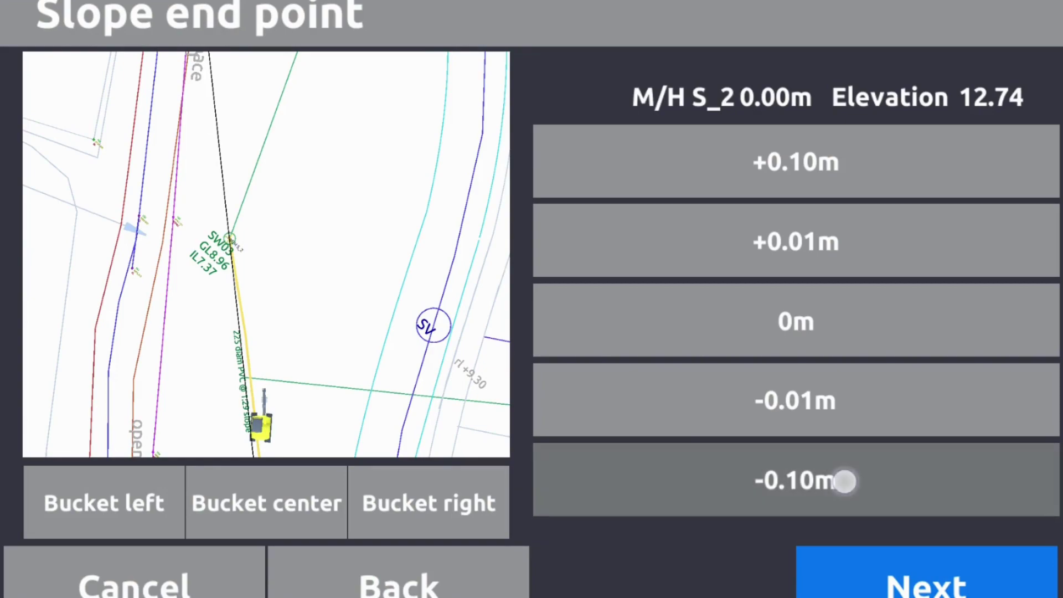
# Lower the slope end point by 1.80 m to elevation 10.94 and accept it
pyautogui.click(837, 483)
pyautogui.click(837, 482)
pyautogui.click(836, 483)
pyautogui.click(837, 483)
pyautogui.click(837, 483)
pyautogui.click(836, 483)
pyautogui.tripleClick(837, 483)
pyautogui.tripleClick(838, 483)
pyautogui.tripleClick(837, 484)
pyautogui.doubleClick(838, 486)
pyautogui.click(840, 485)
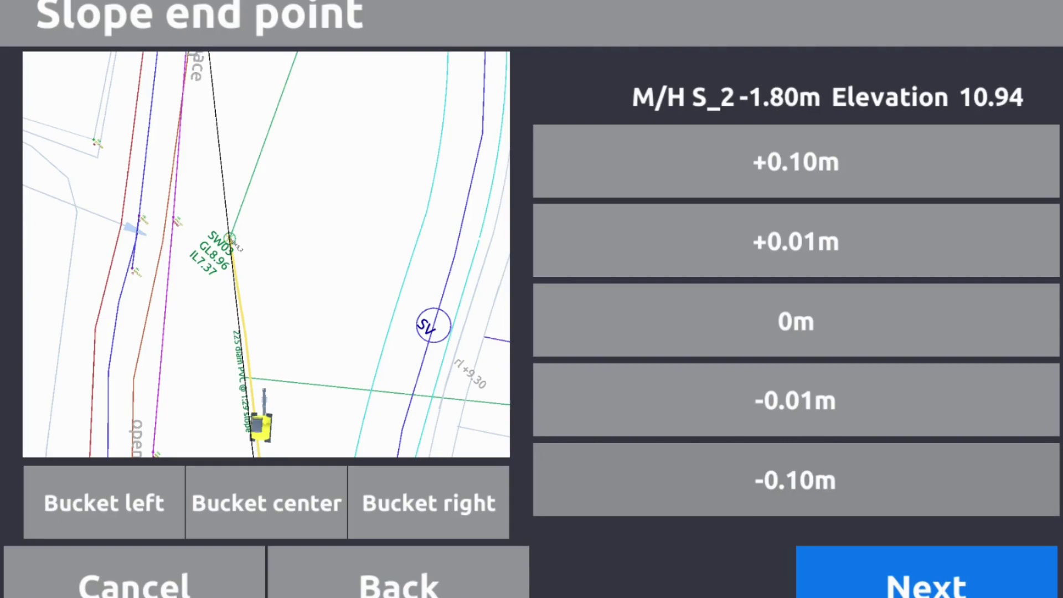
pyautogui.click(936, 581)
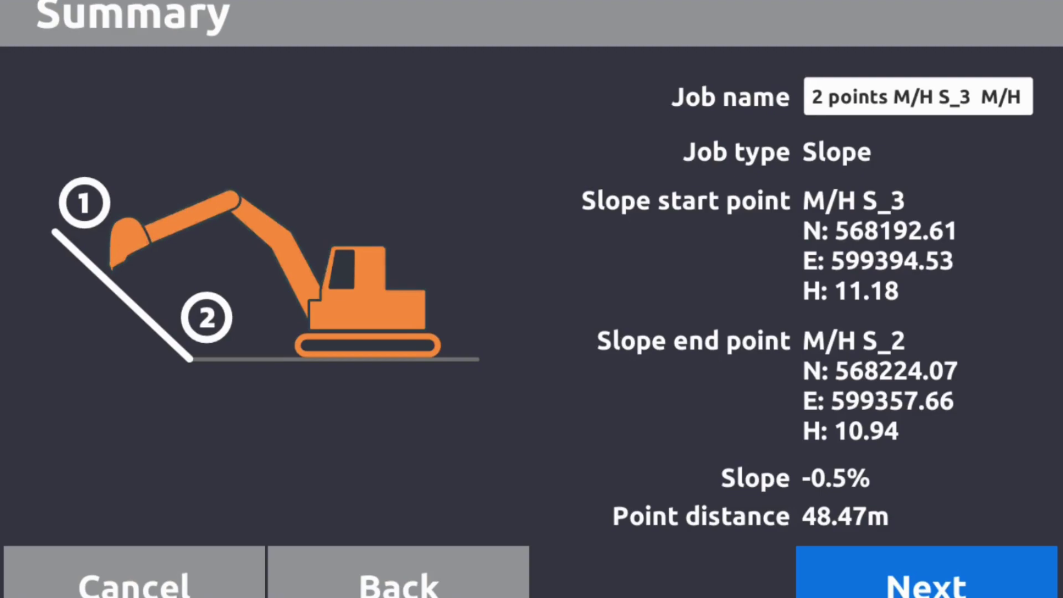
# Accept the slope job summary and examine the slope line along the drainage run on the map
pyautogui.click(926, 573)
pyautogui.scroll(-3, 536, 290)
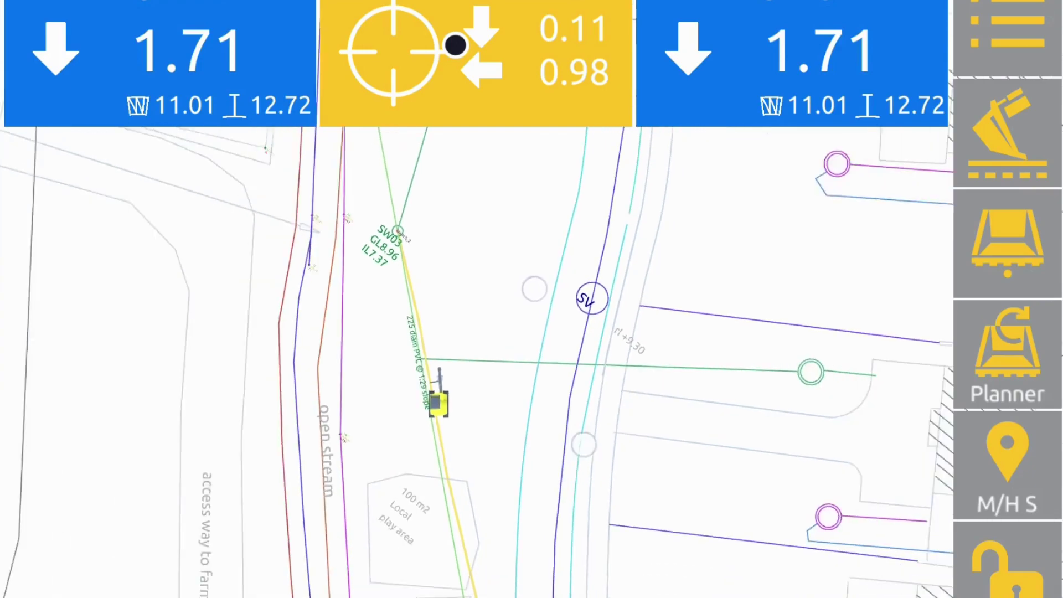
pyautogui.scroll(2, 572, 297)
pyautogui.scroll(-3, 393, 266)
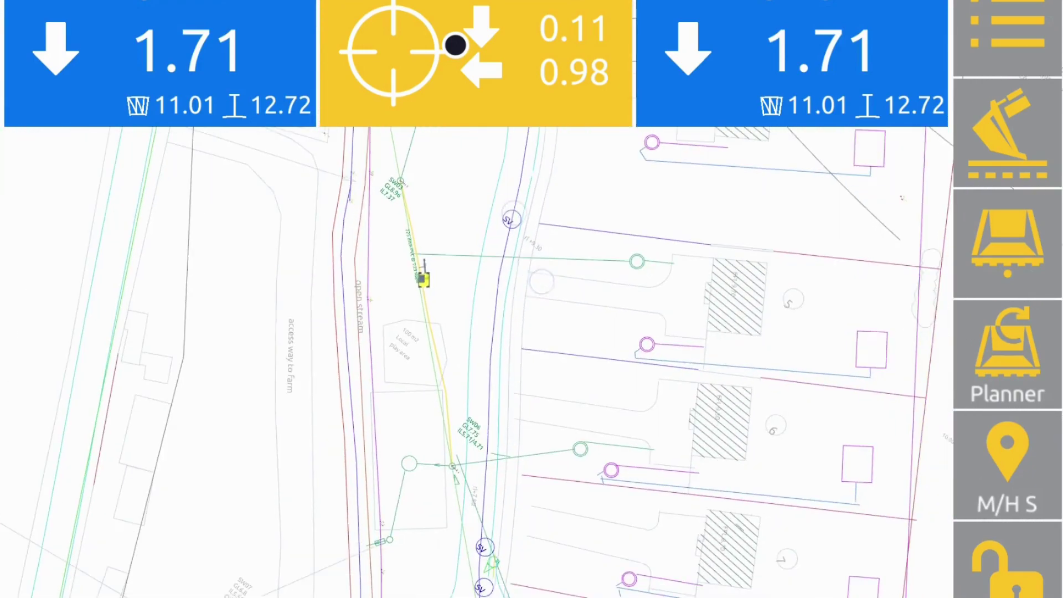
pyautogui.scroll(-1, 508, 222)
pyautogui.moveTo(526, 236); pyautogui.dragTo(581, 112)
pyautogui.scroll(1, 627, 259)
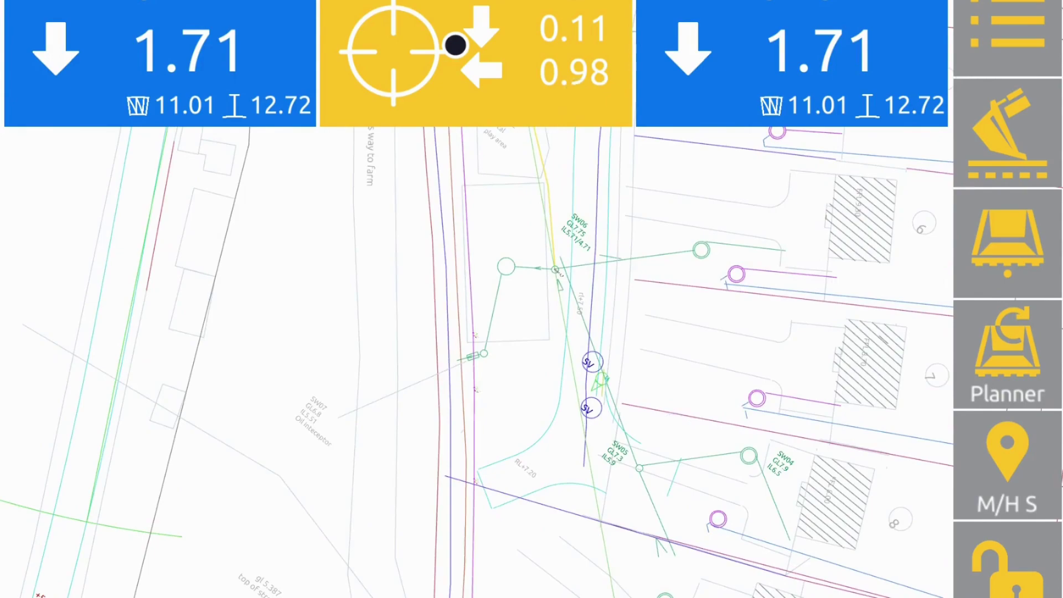
pyautogui.scroll(3, 655, 266)
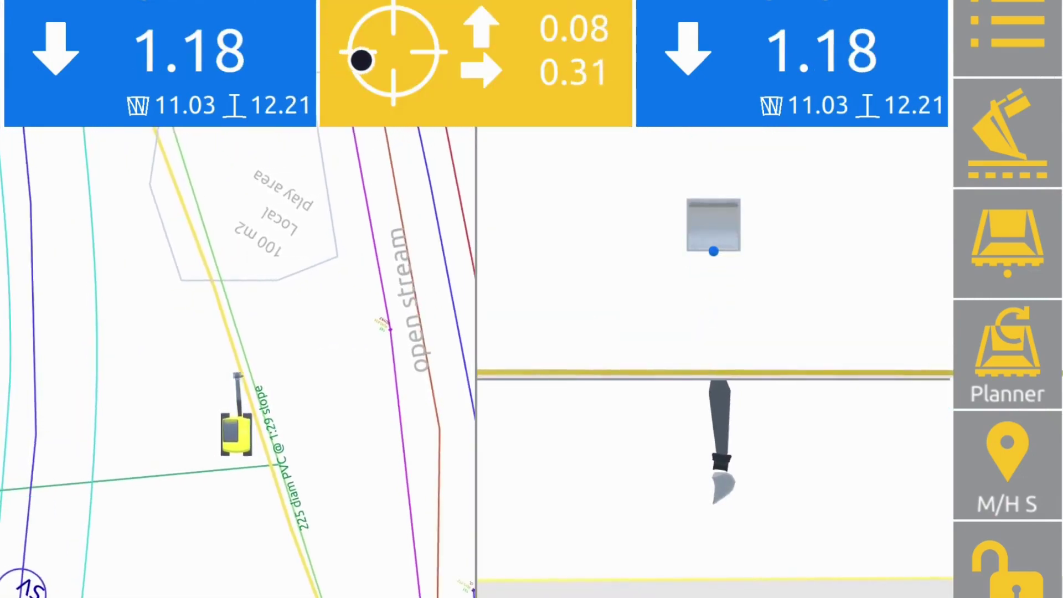
# Lock the side reference to the highlighted pipe line and follow the drainage run past manhole SW03 towards SW02
pyautogui.click(1007, 559)
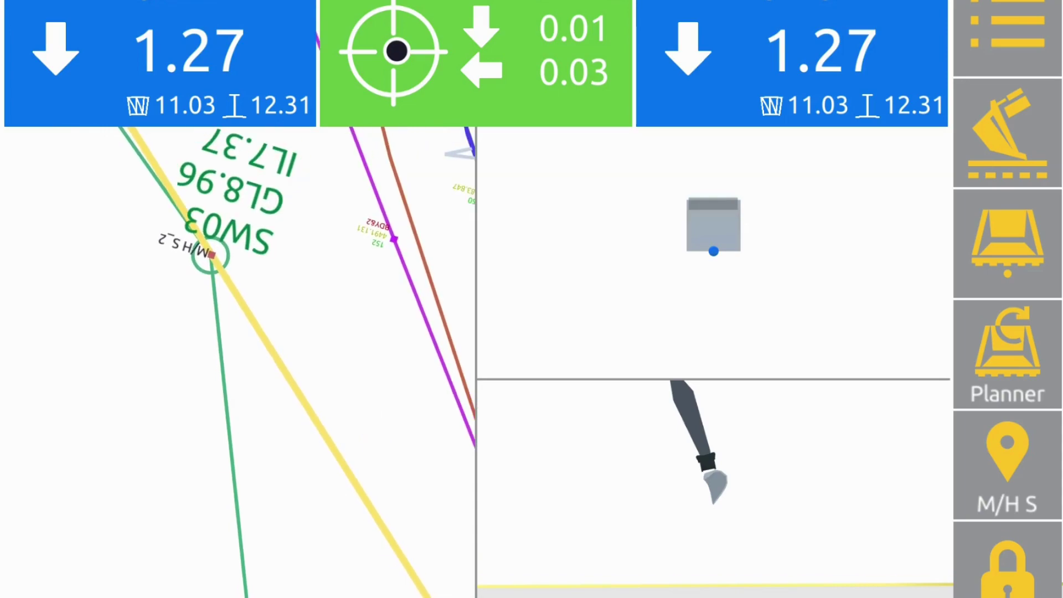
pyautogui.scroll(-5, 303, 340)
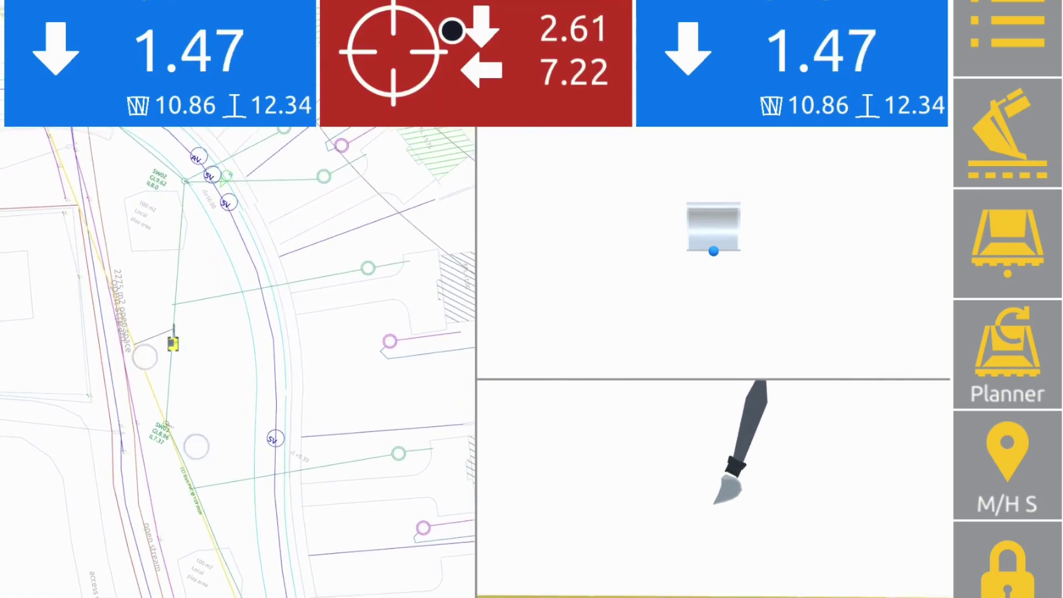
pyautogui.scroll(5, 157, 361)
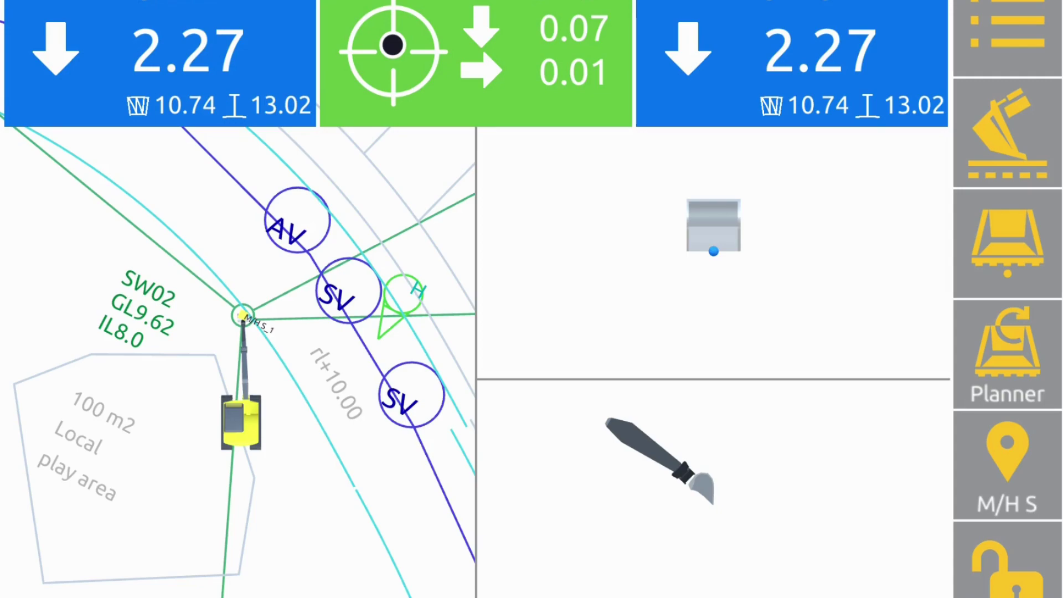
# Set the side offset to 2.5 m, leaving the height offset at 0.00 m
pyautogui.click(1007, 133)
pyautogui.click(397, 576)
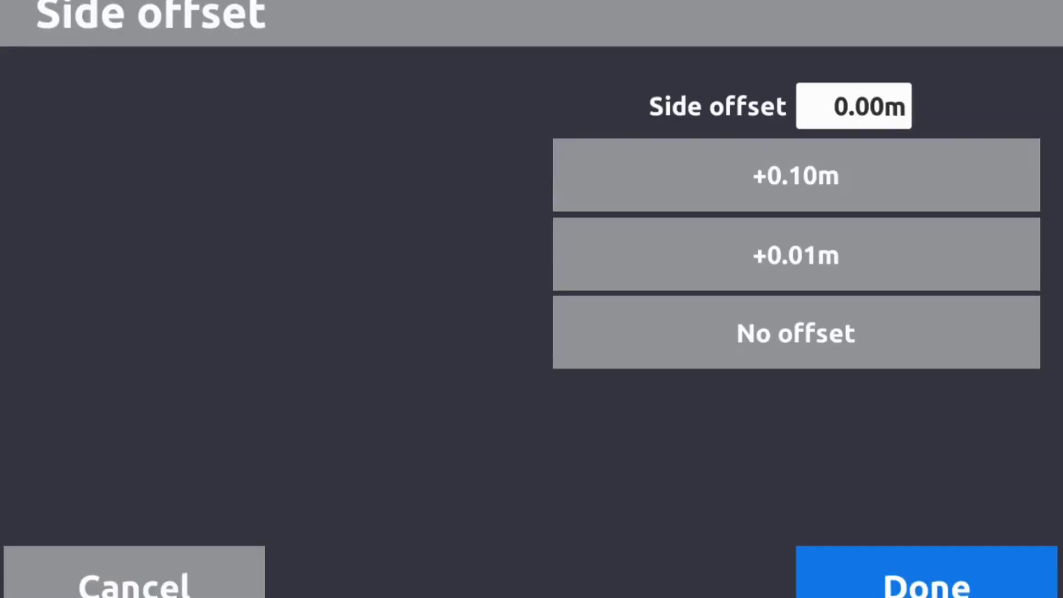
pyautogui.click(853, 106)
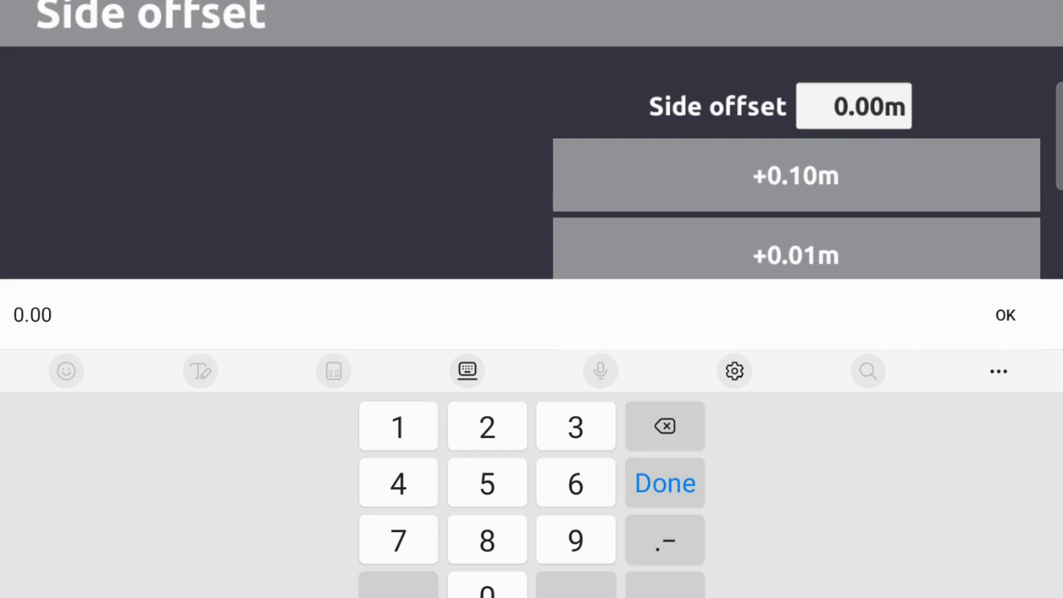
pyautogui.press('BackSpace')
pyautogui.press('BackSpace')
pyautogui.press('BackSpace')
pyautogui.press('BackSpace')
pyautogui.write('2.5')
pyautogui.click(1015, 317)
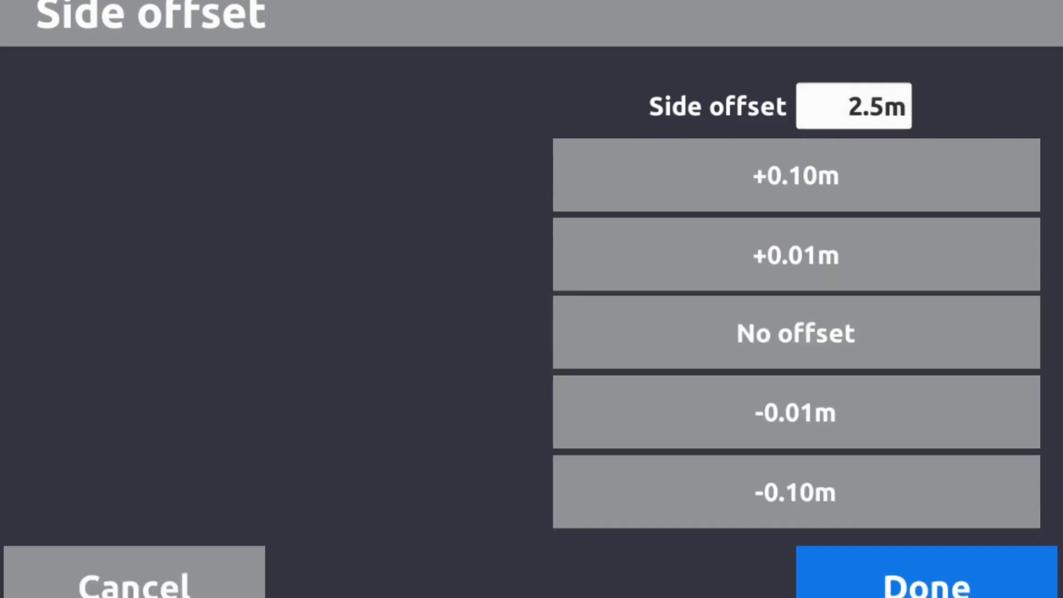
pyautogui.click(937, 582)
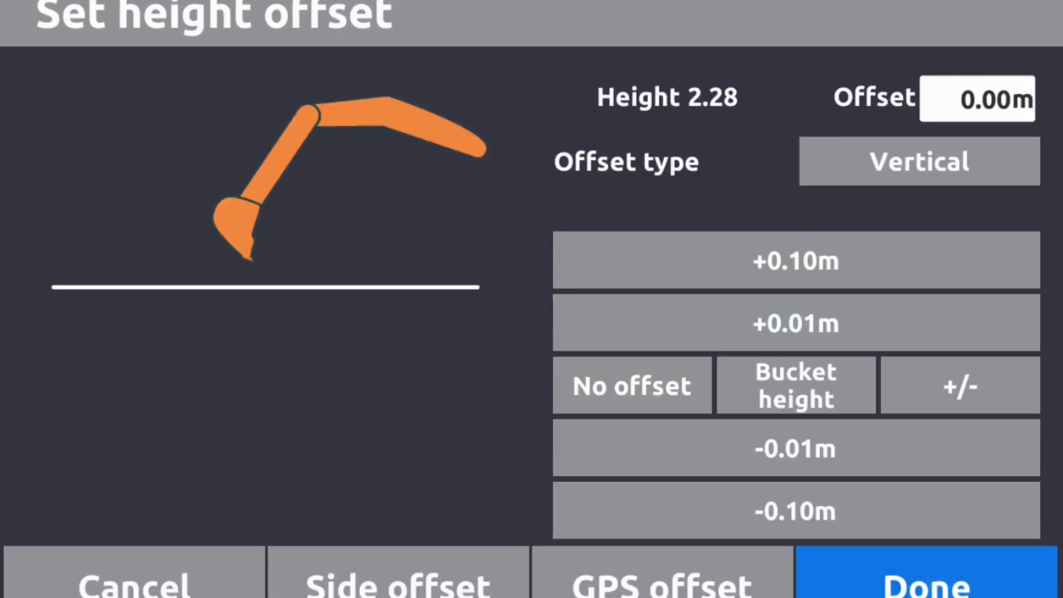
pyautogui.click(928, 584)
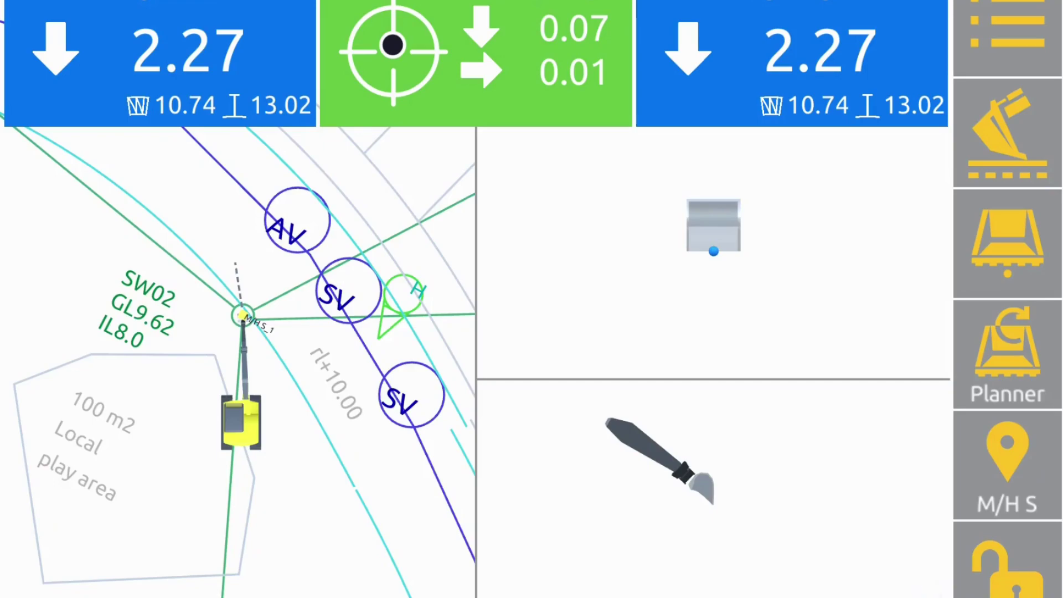
# Lock the side reference to manhole M/H S_1
pyautogui.scroll(-3, 238, 362)
pyautogui.scroll(5, 238, 362)
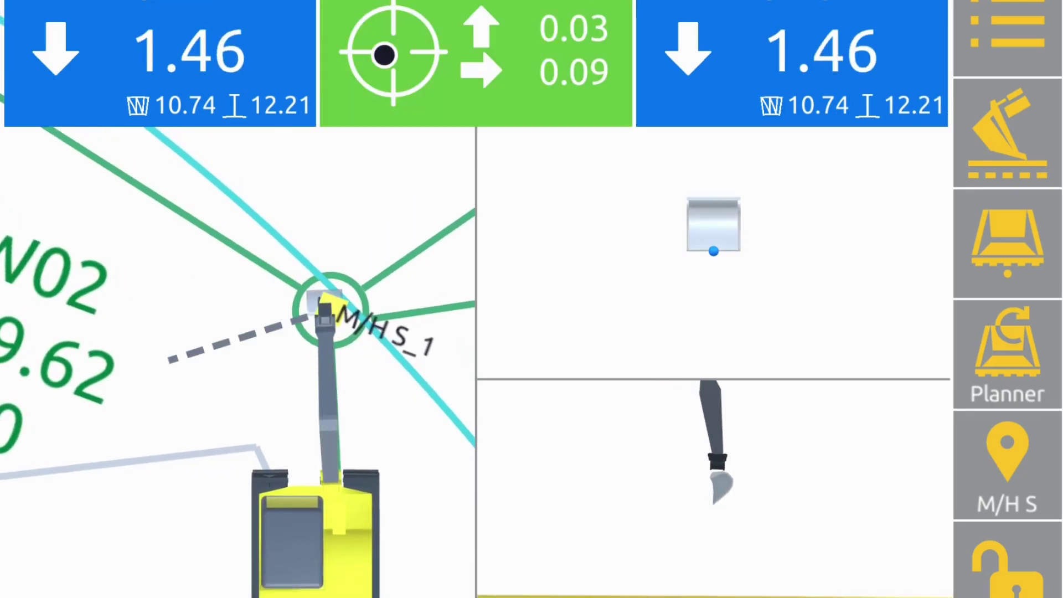
pyautogui.click(1008, 567)
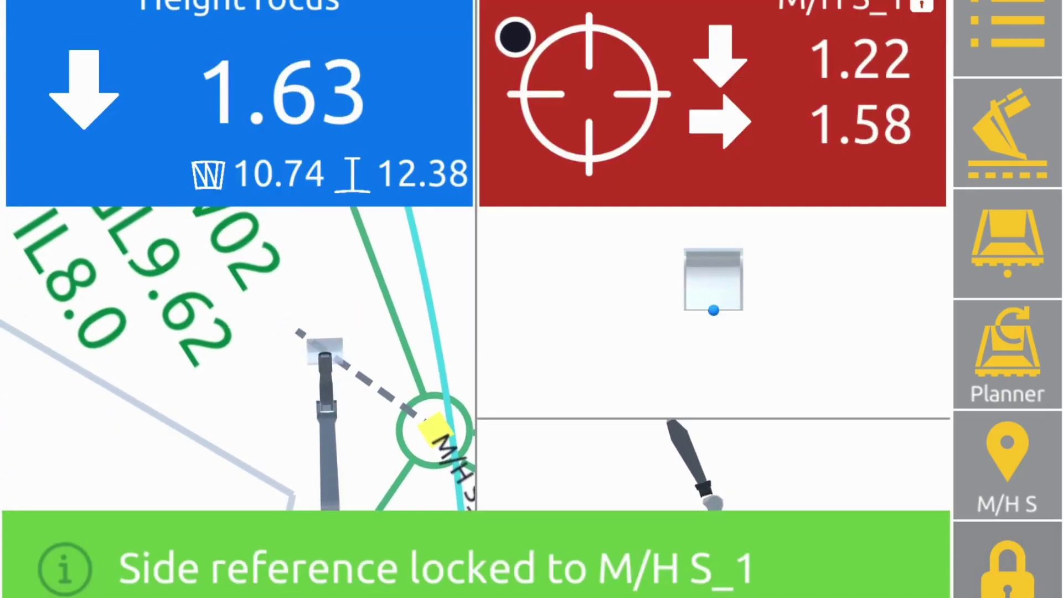
# Log an M/H S point at the bucket position, 2.5 m from manhole M/H S_1
pyautogui.scroll(4, 357, 356)
pyautogui.scroll(3, 296, 377)
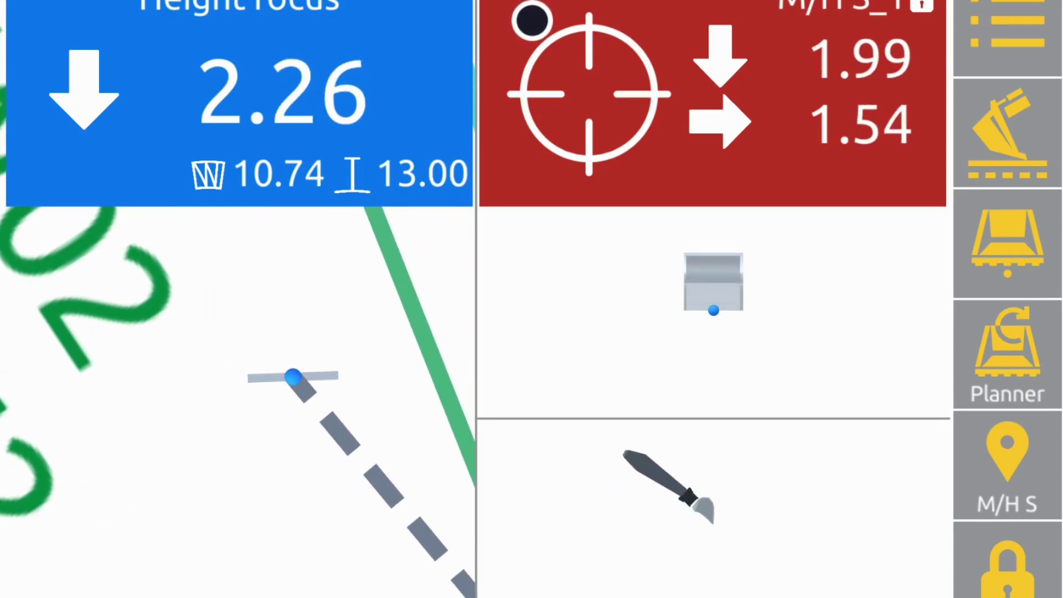
pyautogui.scroll(-2, 365, 397)
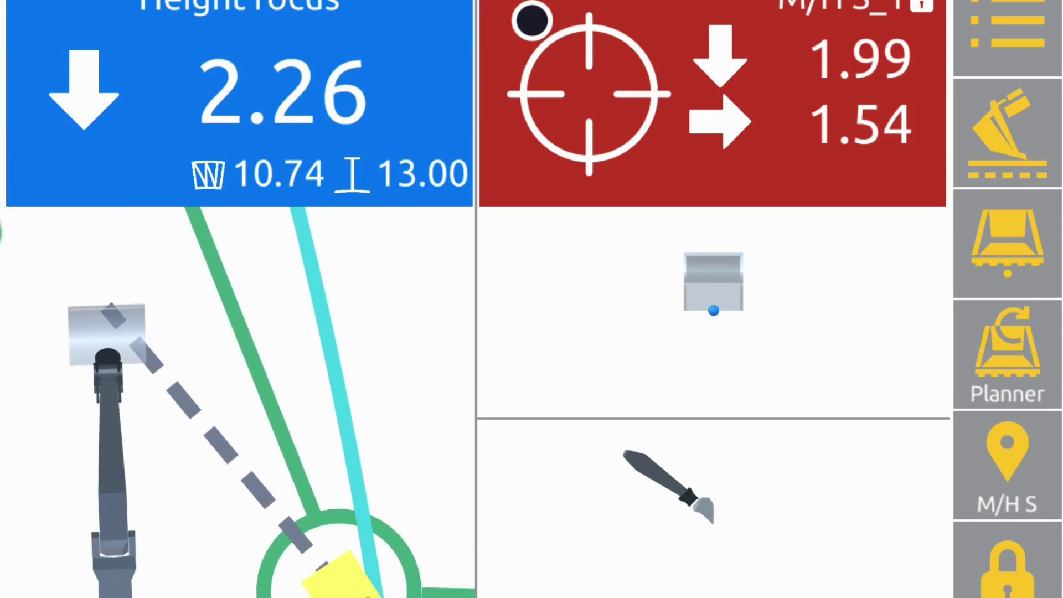
pyautogui.click(1007, 465)
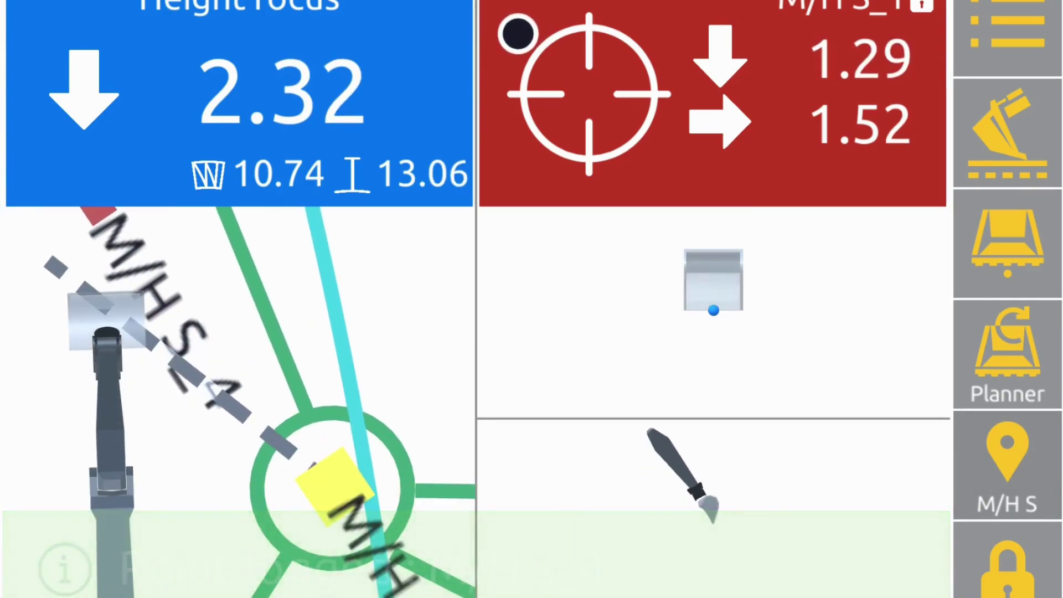
# Remove the side offset by choosing No offset and accept the offset settings
pyautogui.click(239, 103)
pyautogui.click(398, 576)
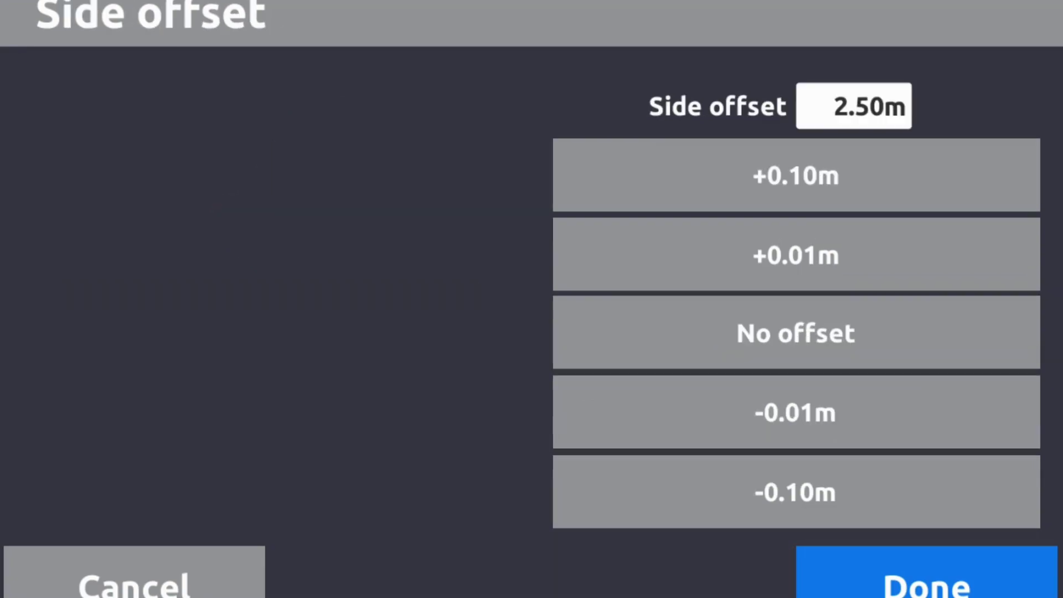
pyautogui.click(797, 332)
pyautogui.click(927, 576)
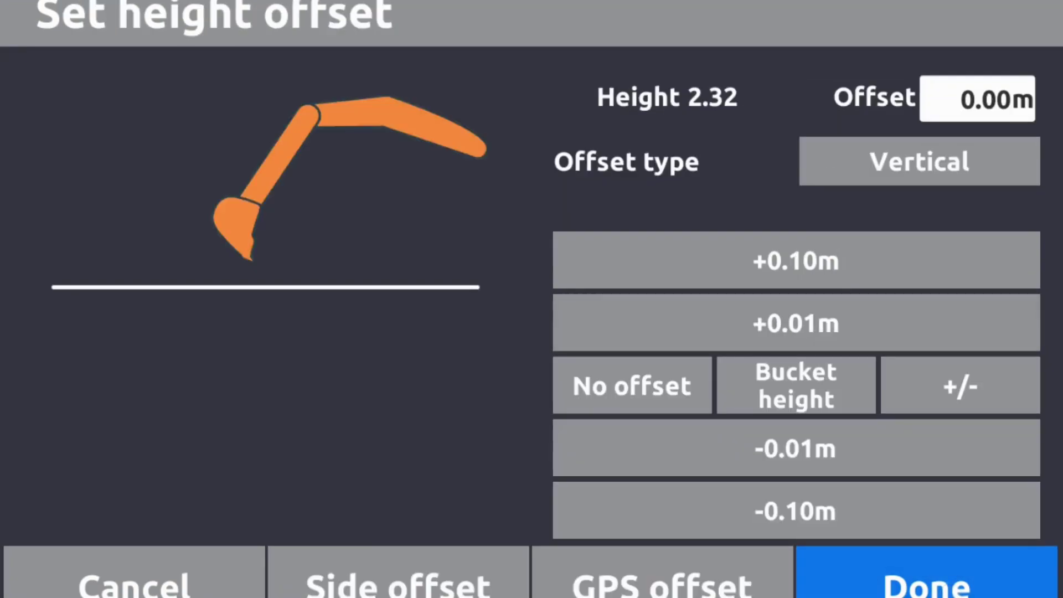
pyautogui.click(926, 575)
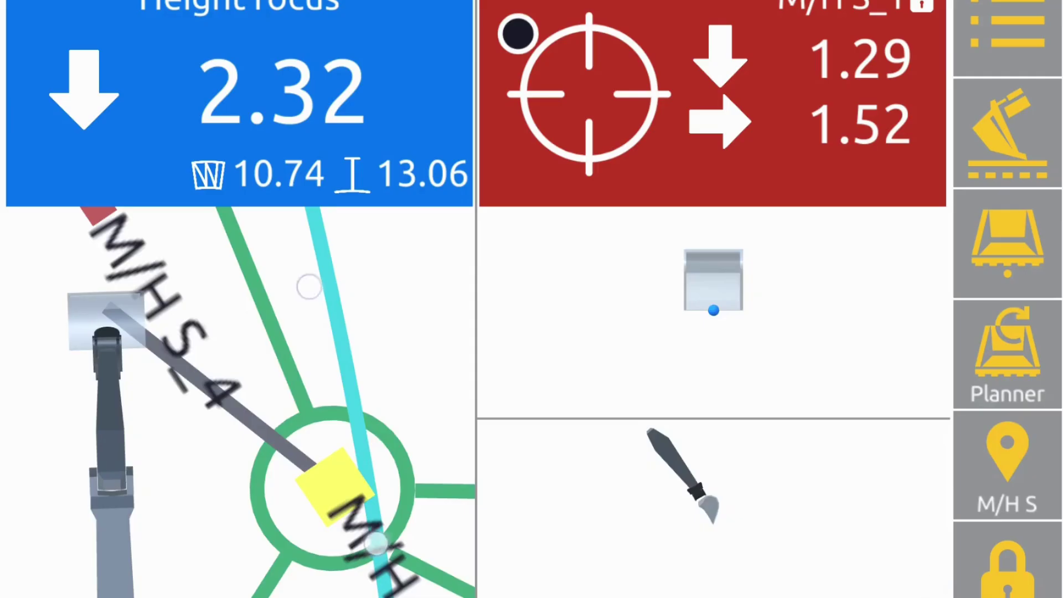
# Start a new slope job and choose the 2 points slope type
pyautogui.moveTo(308, 284)
pyautogui.mouseDown()
pyautogui.moveTo(425, 364)
pyautogui.moveTo(256, 313)
pyautogui.mouseUp()
pyautogui.scroll(-5, 279, 422)
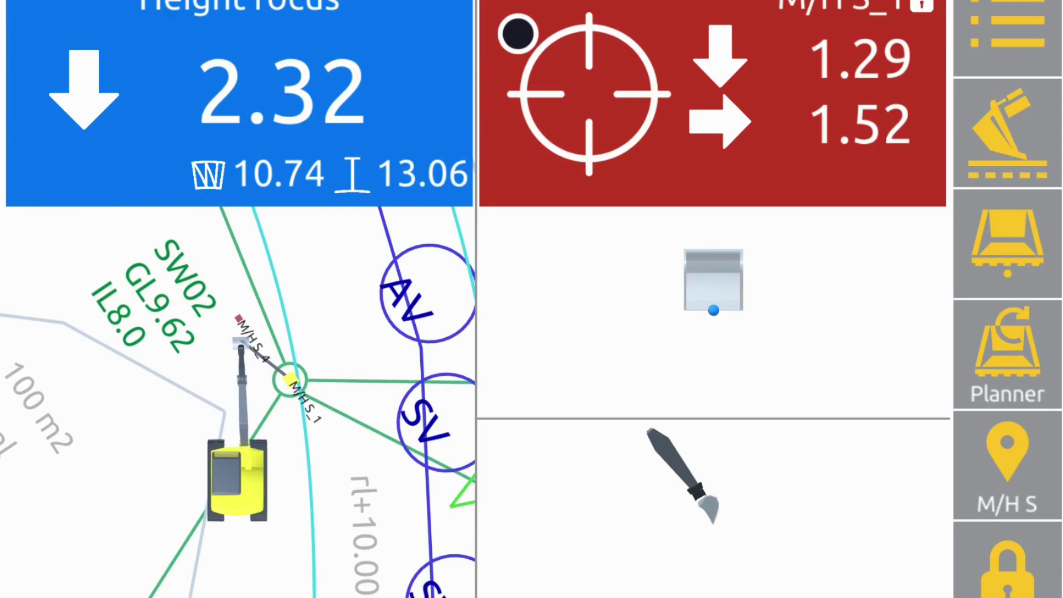
pyautogui.click(1020, 47)
pyautogui.click(926, 576)
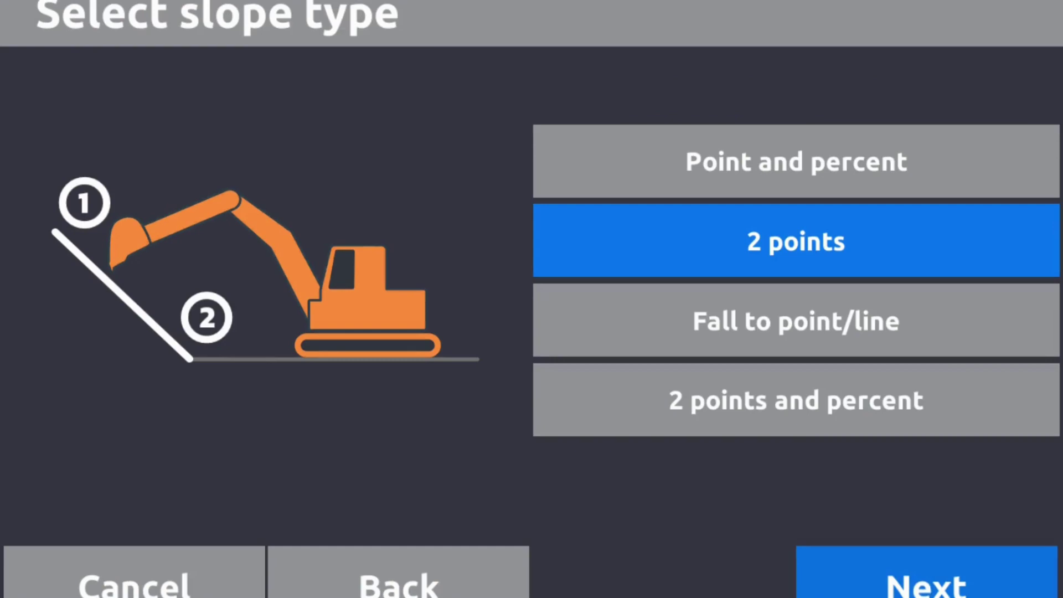
pyautogui.click(916, 580)
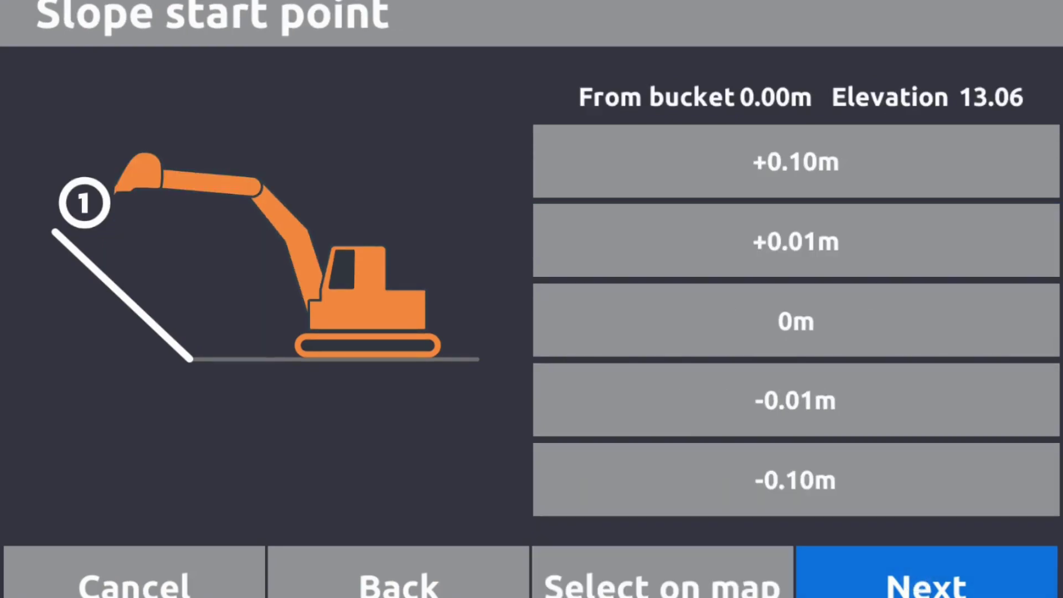
# Set the slope start point's height offset to -1.70 m
pyautogui.click(828, 481)
pyautogui.click(826, 479)
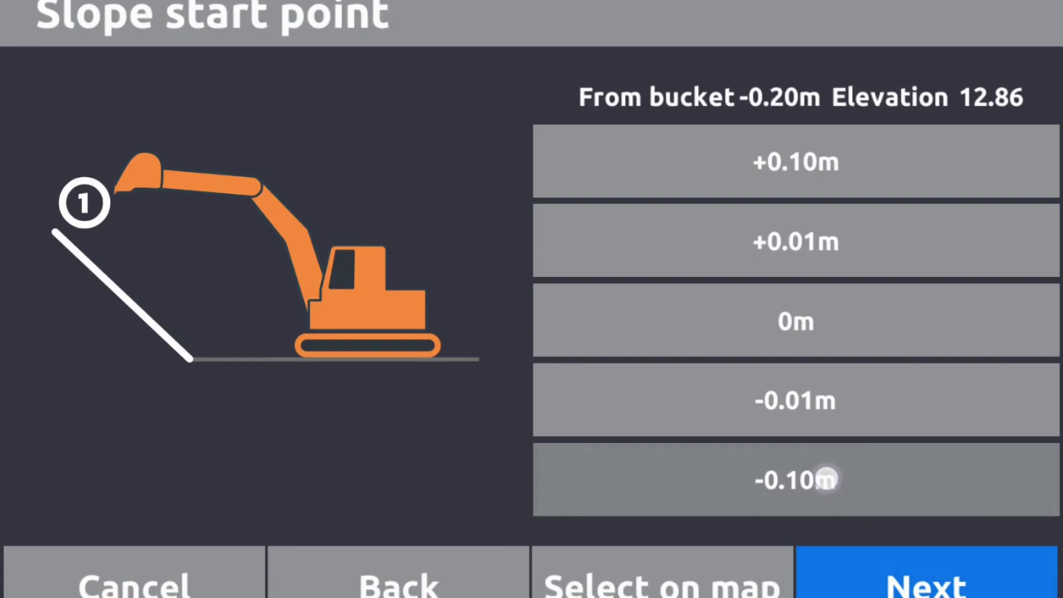
pyautogui.doubleClick(826, 476)
pyautogui.click(826, 473)
pyautogui.click(824, 475)
pyautogui.click(822, 476)
pyautogui.click(819, 481)
pyautogui.click(819, 482)
pyautogui.click(819, 480)
pyautogui.click(819, 479)
pyautogui.click(819, 479)
pyautogui.click(819, 480)
pyautogui.click(831, 483)
pyautogui.click(834, 486)
pyautogui.click(817, 481)
pyautogui.click(817, 466)
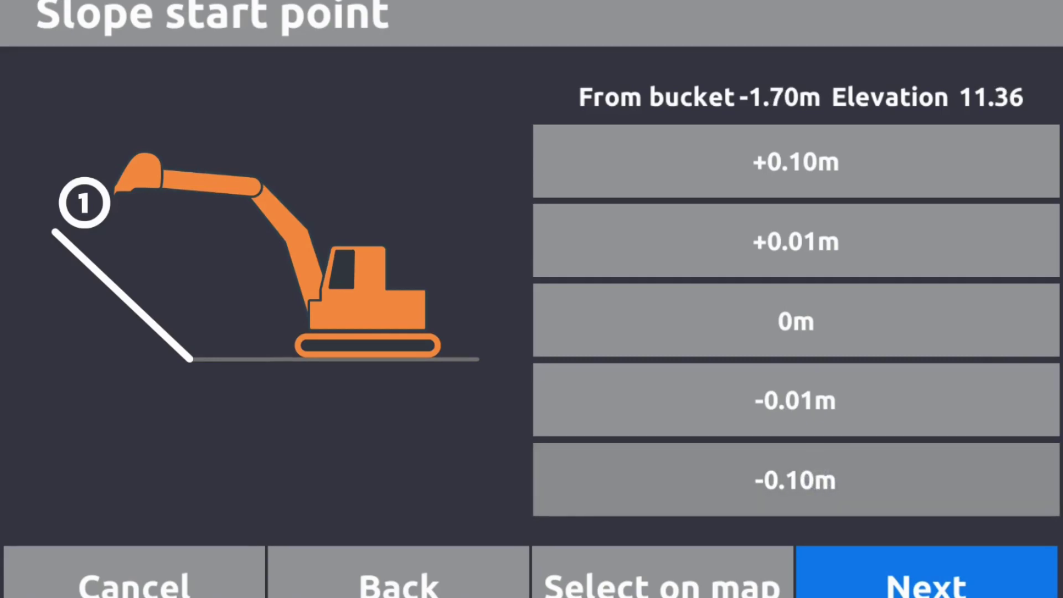
# Pick manhole M/H S_2 on the map as the slope start point and accept it
pyautogui.click(662, 579)
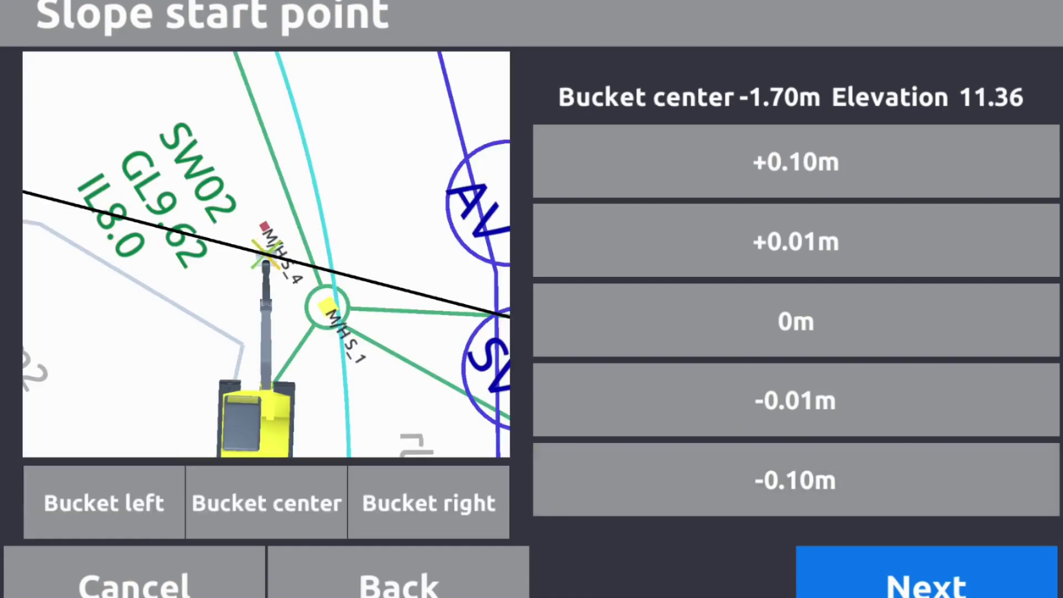
pyautogui.scroll(-8, 338, 262)
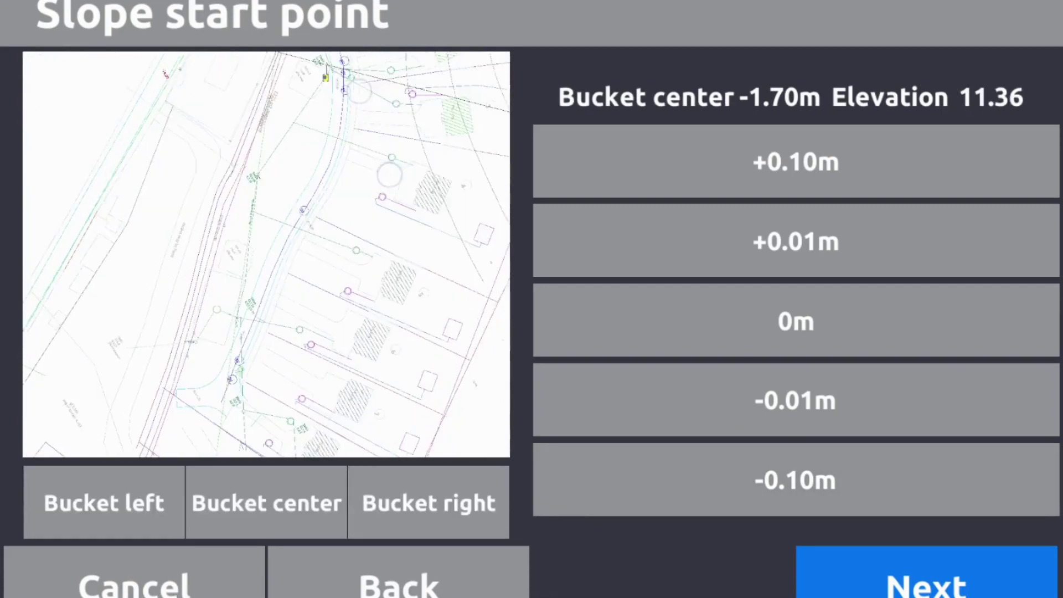
pyautogui.scroll(6, 284, 332)
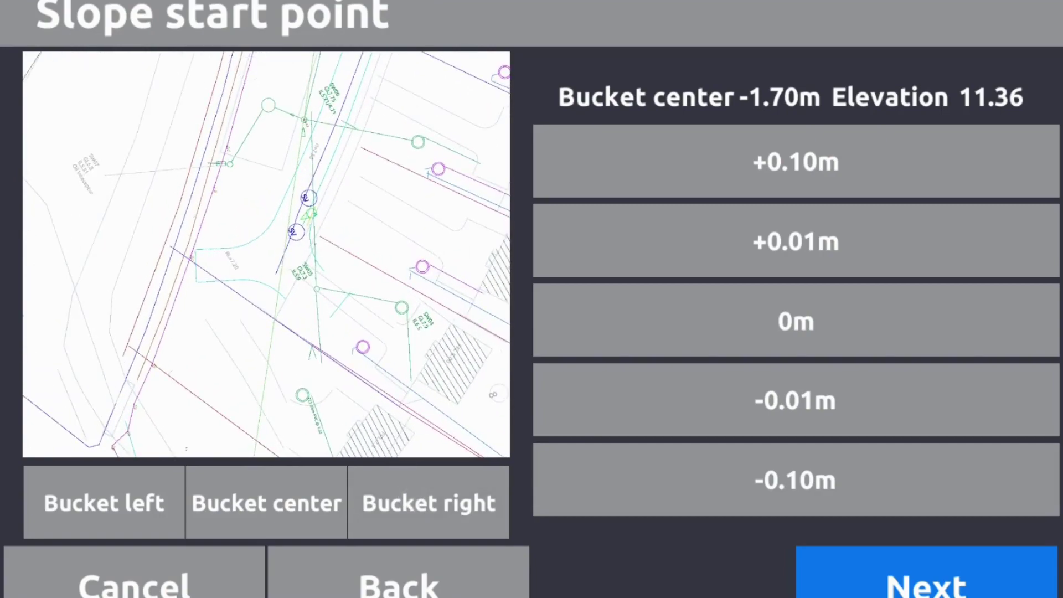
pyautogui.moveTo(403, 232); pyautogui.dragTo(326, 587)
pyautogui.scroll(10, 349, 185)
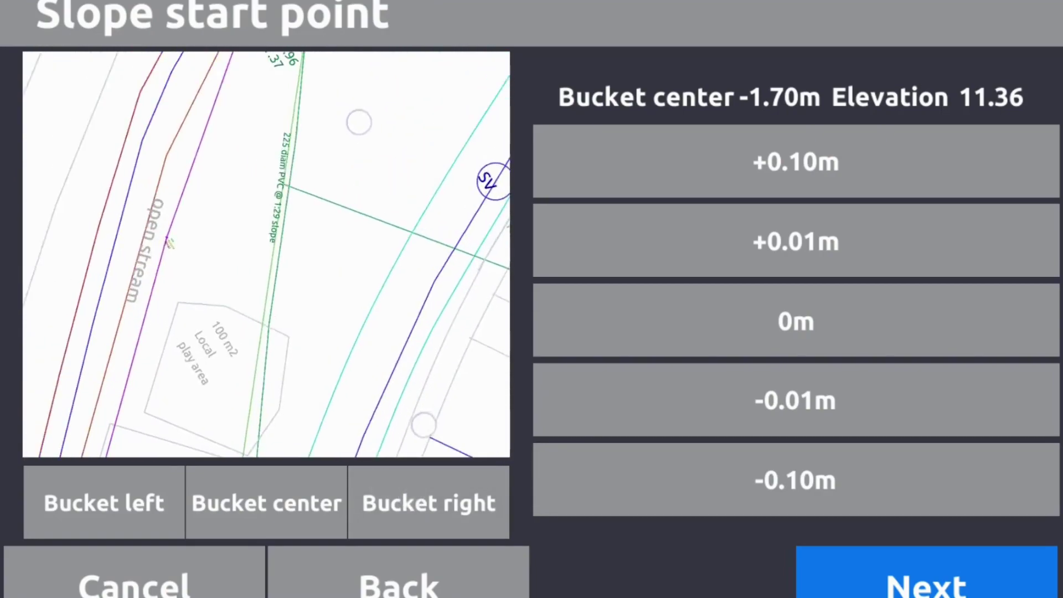
pyautogui.moveTo(393, 280); pyautogui.dragTo(425, 344)
pyautogui.moveTo(389, 141); pyautogui.dragTo(350, 375)
pyautogui.scroll(4, 350, 375)
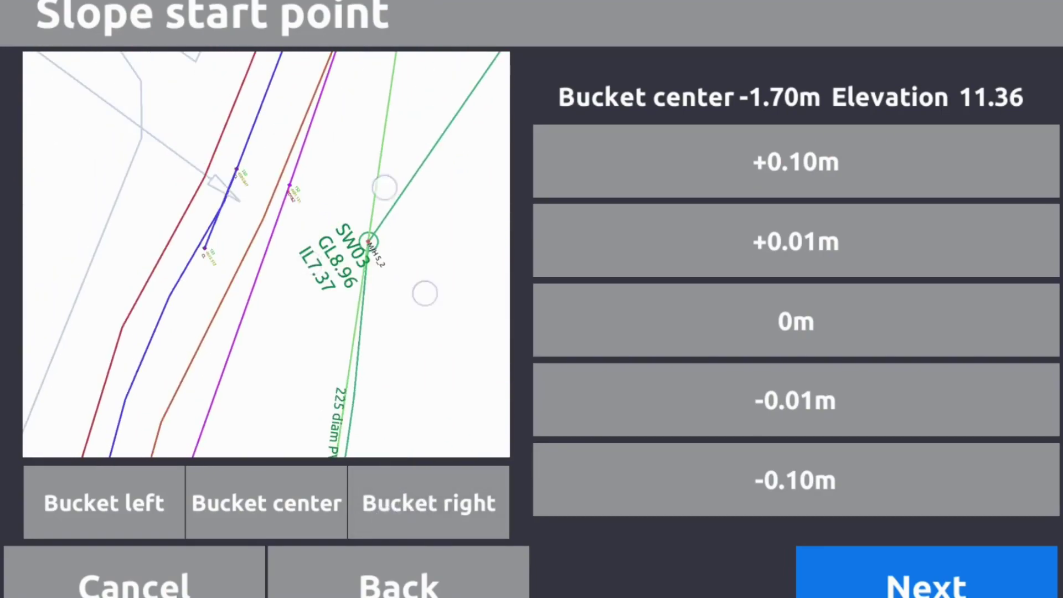
pyautogui.scroll(9, 402, 237)
pyautogui.scroll(-3, 362, 269)
pyautogui.click(446, 227)
pyautogui.scroll(-2, 392, 275)
pyautogui.moveTo(392, 275); pyautogui.dragTo(181, 392)
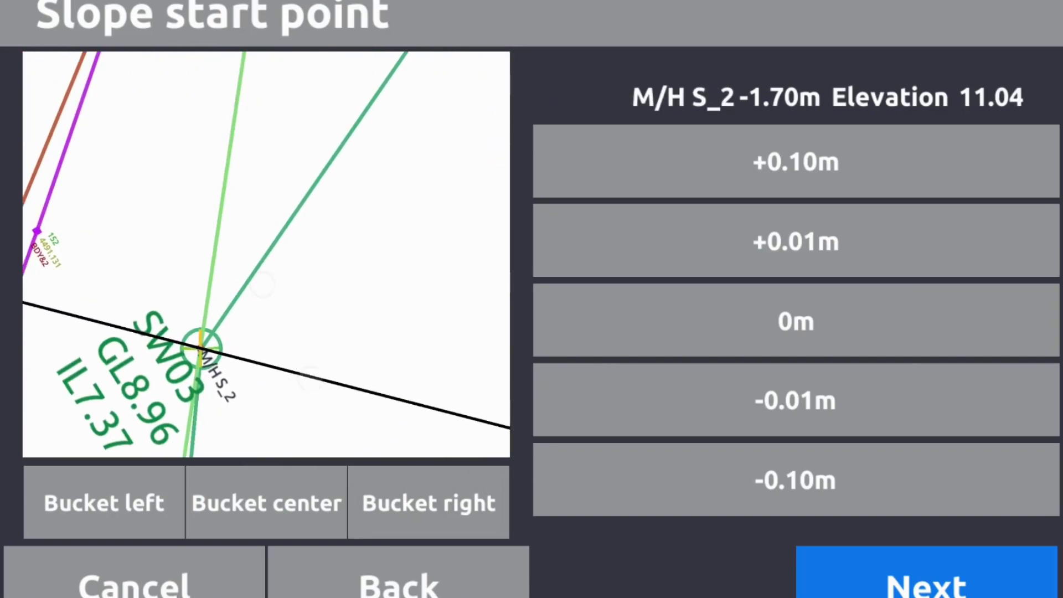
pyautogui.scroll(-8, 359, 304)
pyautogui.moveTo(426, 320); pyautogui.dragTo(299, 455)
pyautogui.moveTo(410, 223); pyautogui.dragTo(326, 405)
pyautogui.scroll(5, 334, 345)
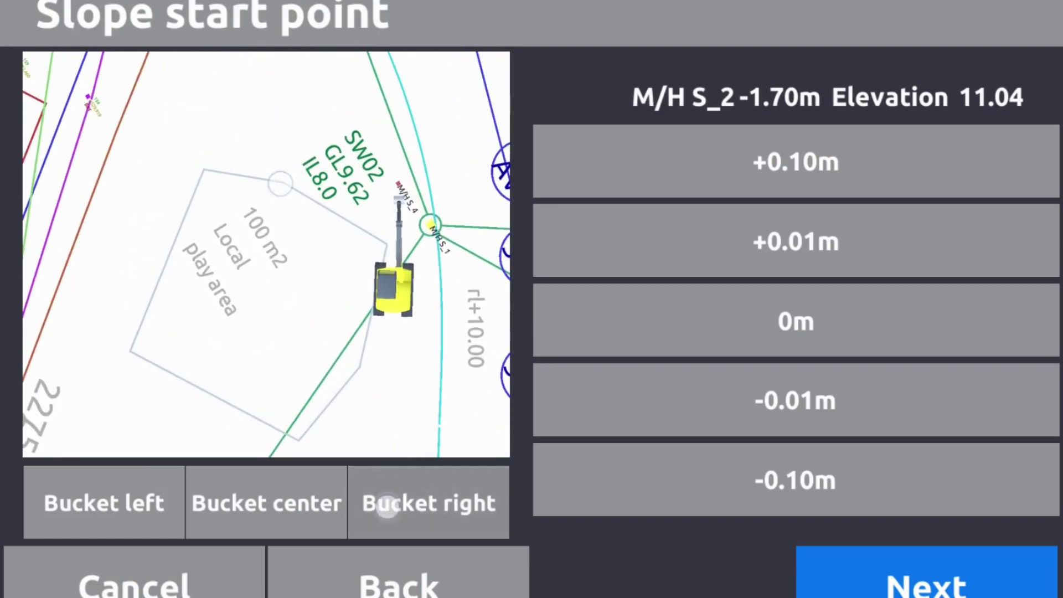
pyautogui.click(922, 579)
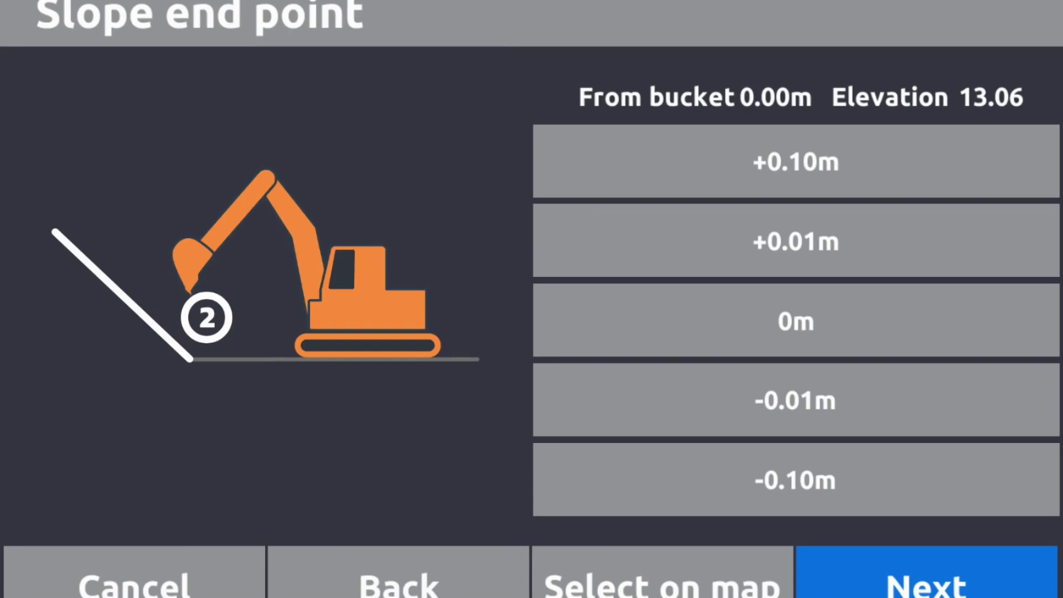
# Set the slope end point's height offset to -2.70 m
pyautogui.click(812, 482)
pyautogui.click(812, 482)
pyautogui.click(811, 482)
pyautogui.click(809, 485)
pyautogui.click(810, 485)
pyautogui.click(809, 486)
pyautogui.click(809, 486)
pyautogui.doubleClick(809, 486)
pyautogui.click(810, 485)
pyautogui.doubleClick(812, 485)
pyautogui.click(813, 484)
pyautogui.doubleClick(814, 483)
pyautogui.doubleClick(815, 487)
pyautogui.click(815, 490)
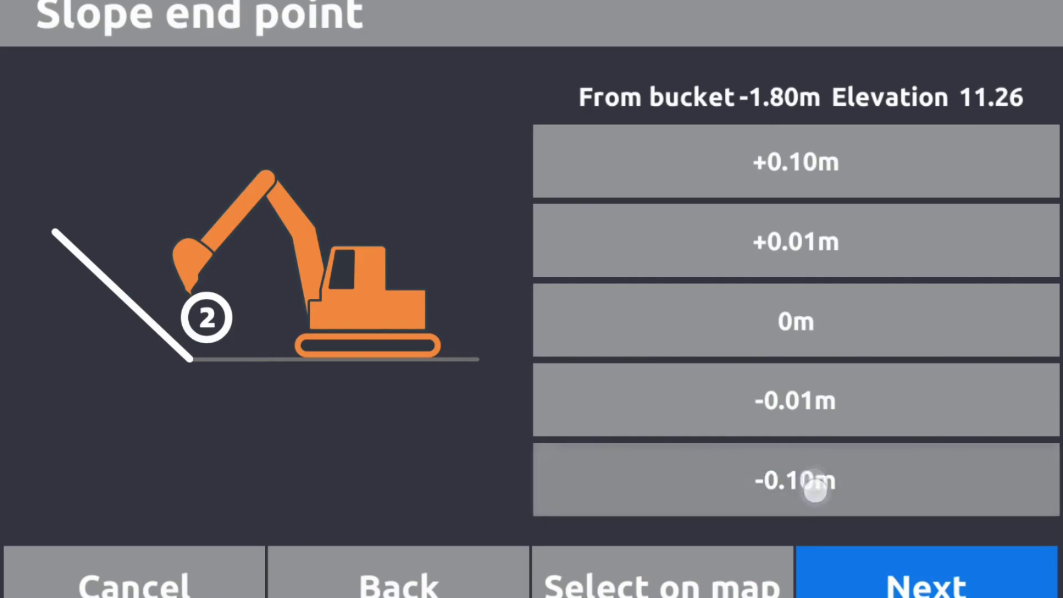
pyautogui.doubleClick(815, 487)
pyautogui.click(816, 477)
pyautogui.doubleClick(818, 477)
pyautogui.click(818, 477)
pyautogui.click(842, 473)
pyautogui.doubleClick(843, 473)
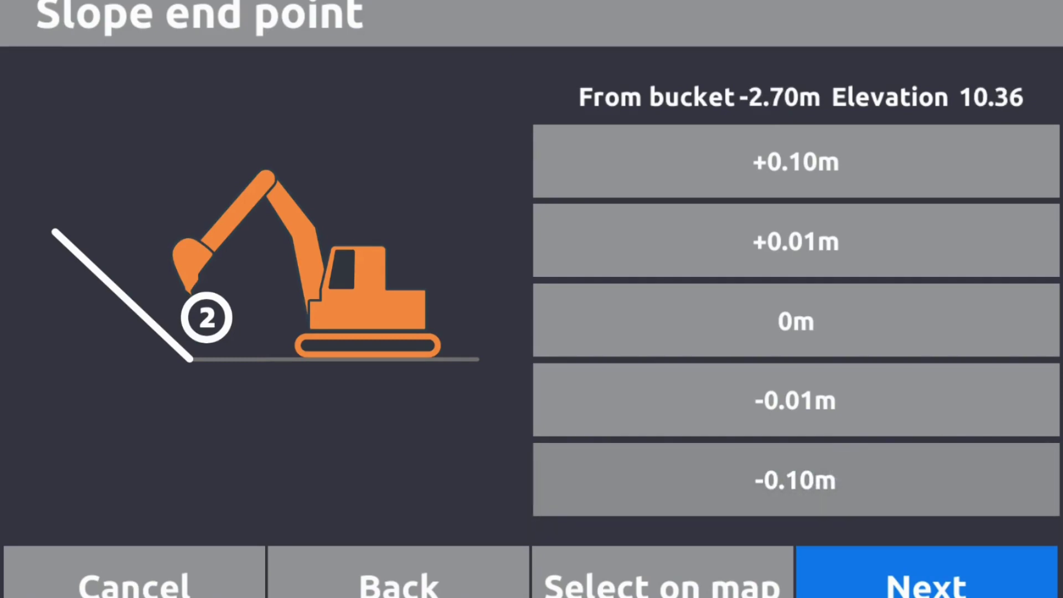
# Pick the offset manhole M/H S_4 on the map as the slope end point and accept it
pyautogui.click(663, 576)
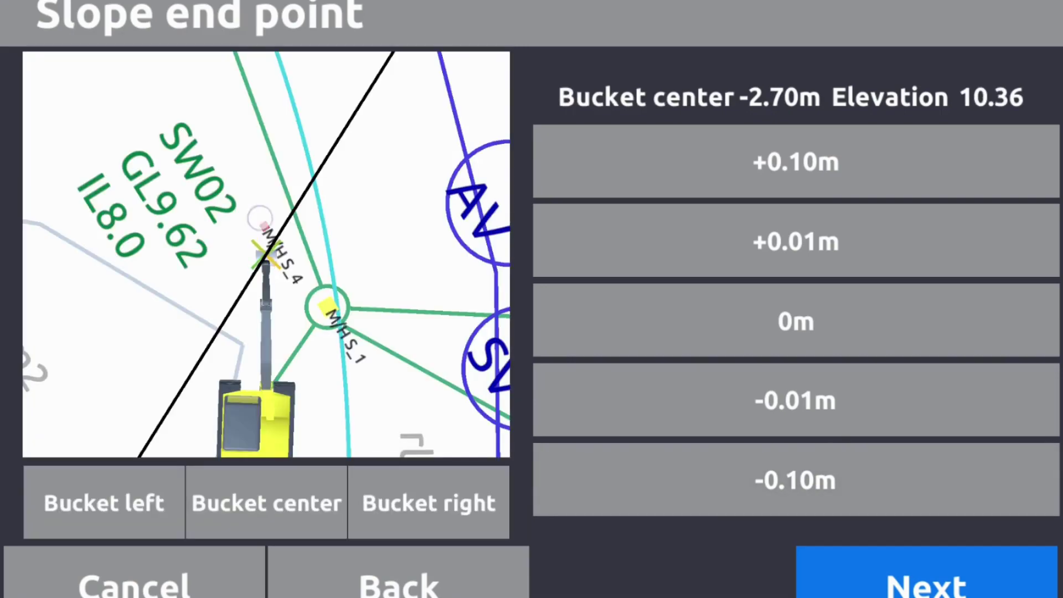
pyautogui.click(263, 224)
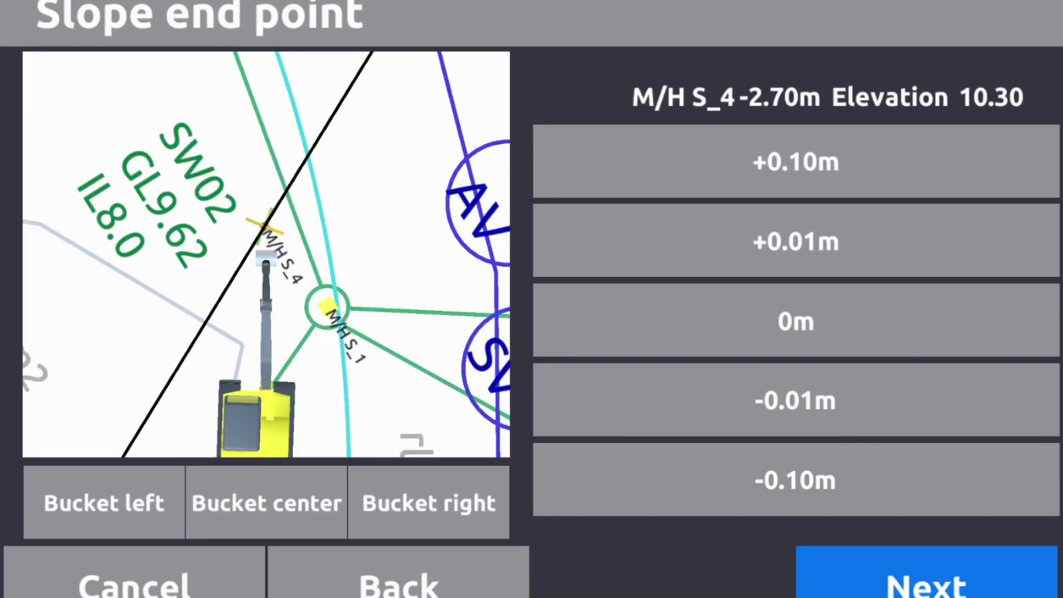
pyautogui.click(927, 576)
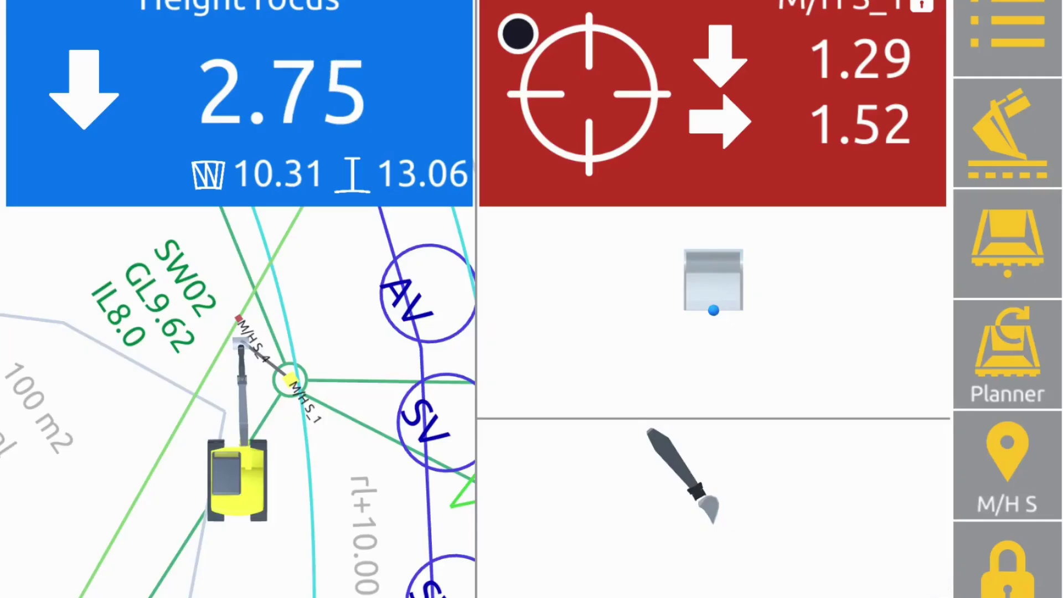
# Release the side reference from manhole M/H S_1 and lock it to the new slope line
pyautogui.scroll(-4, 249, 333)
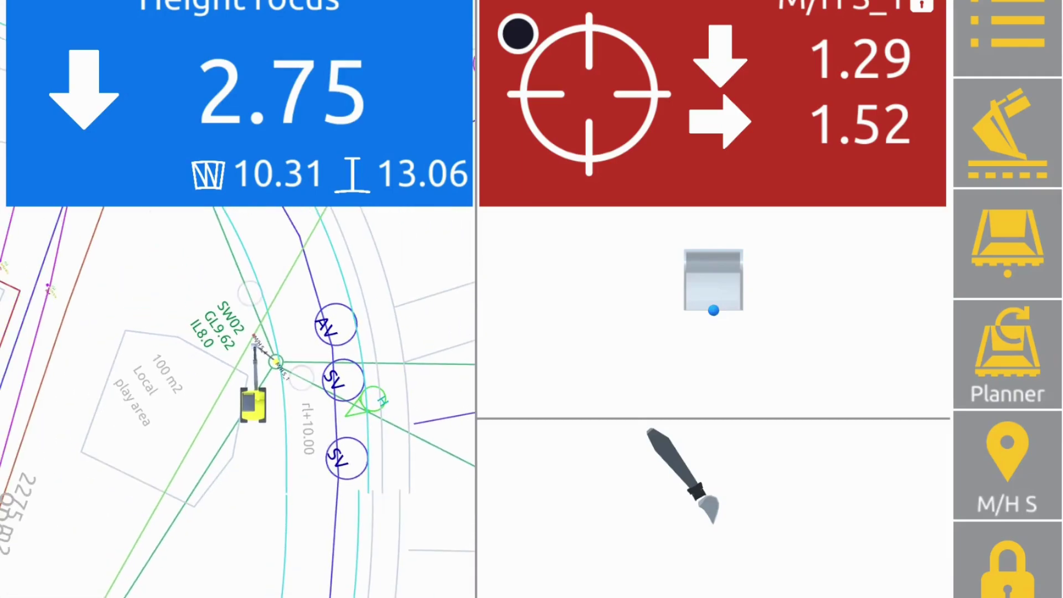
pyautogui.scroll(-2, 256, 347)
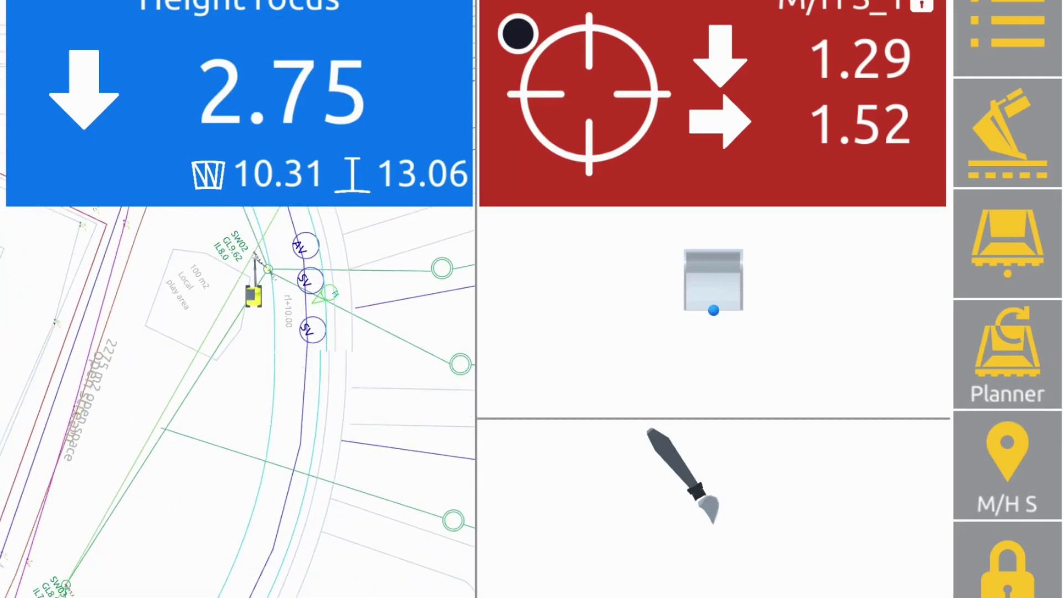
pyautogui.click(1006, 573)
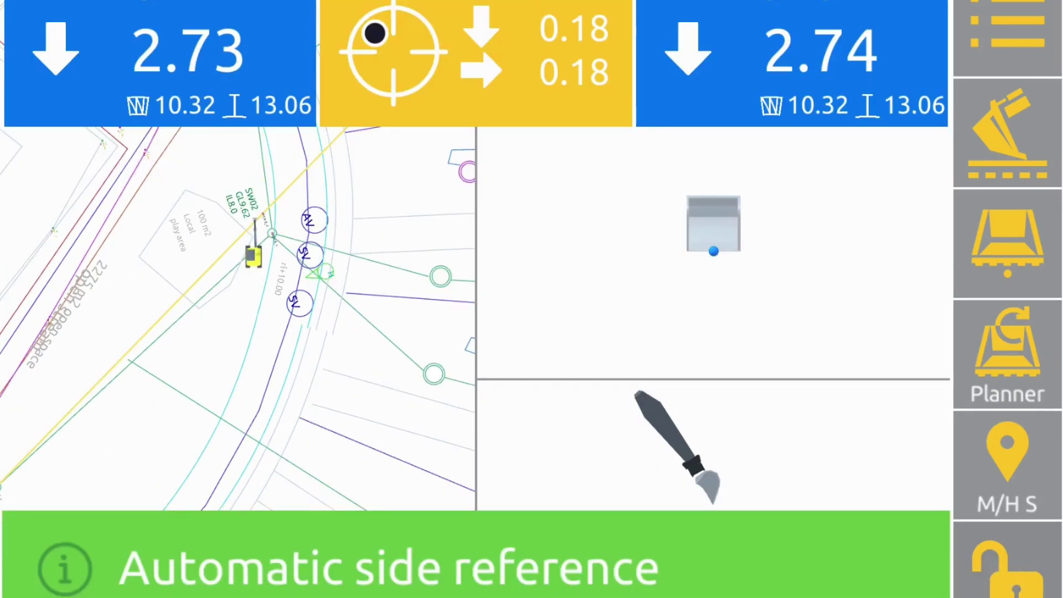
pyautogui.click(1016, 577)
pyautogui.moveTo(121, 344); pyautogui.dragTo(303, 254)
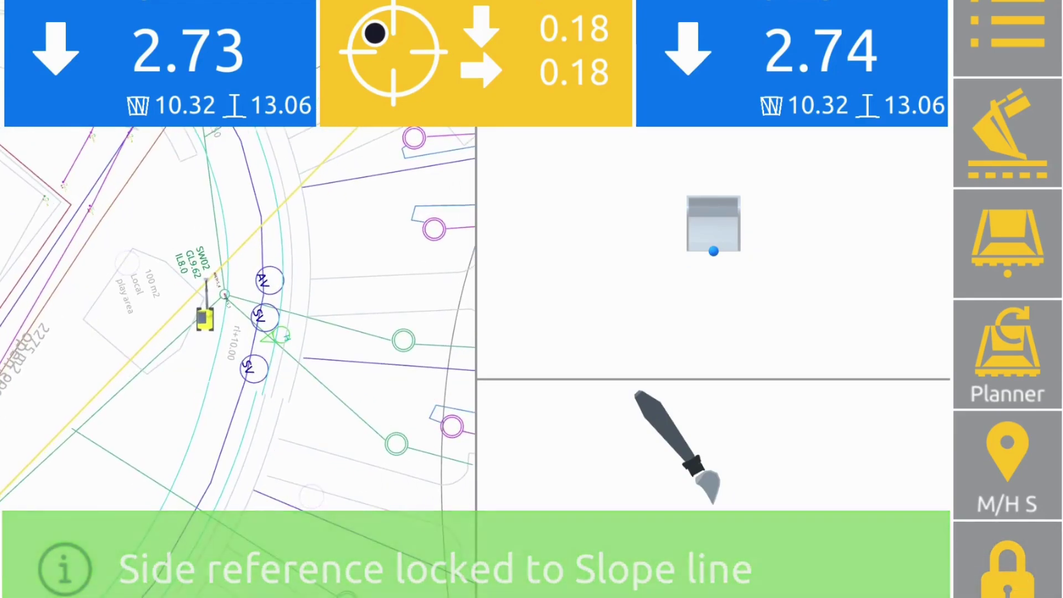